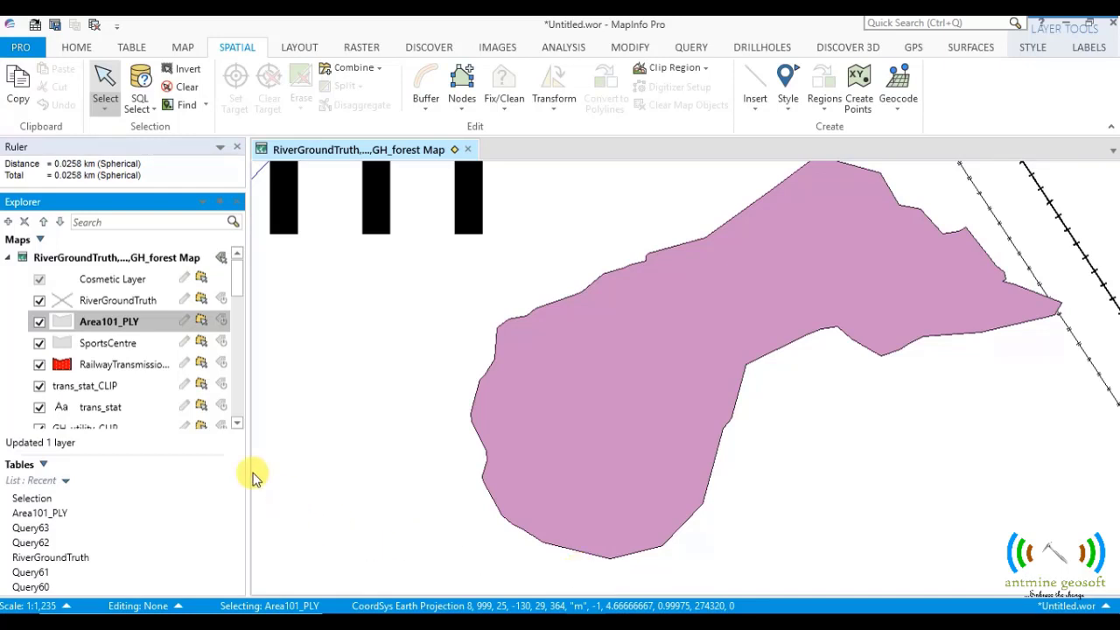
- Make Area101_PLY editable, turn on Show Nodes, and select the forest polygon
left_click(169, 321)
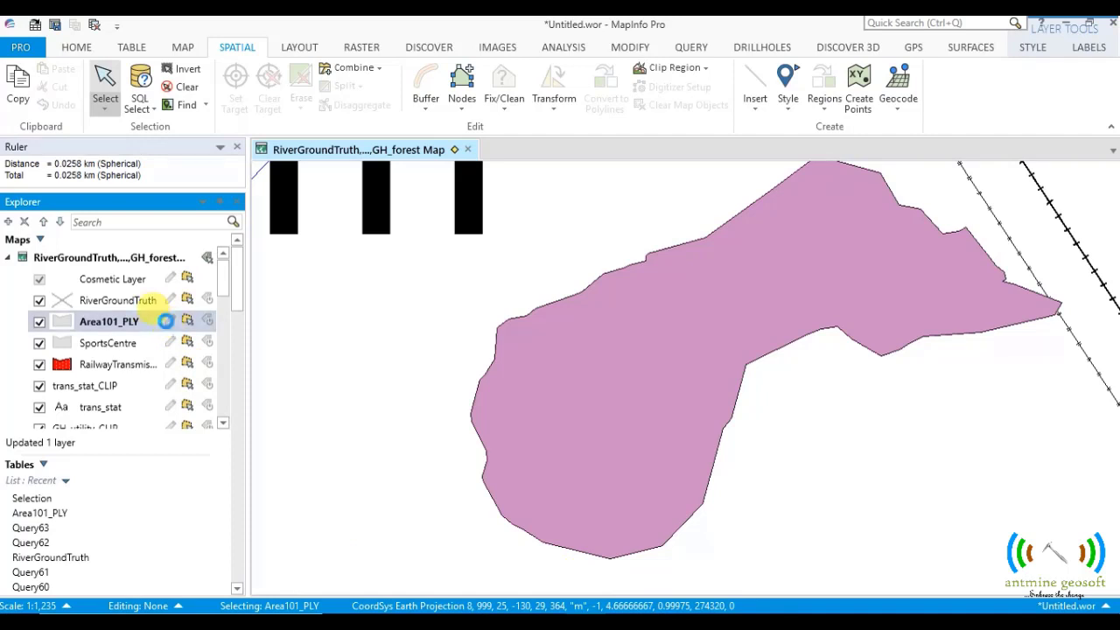
left_click(581, 406)
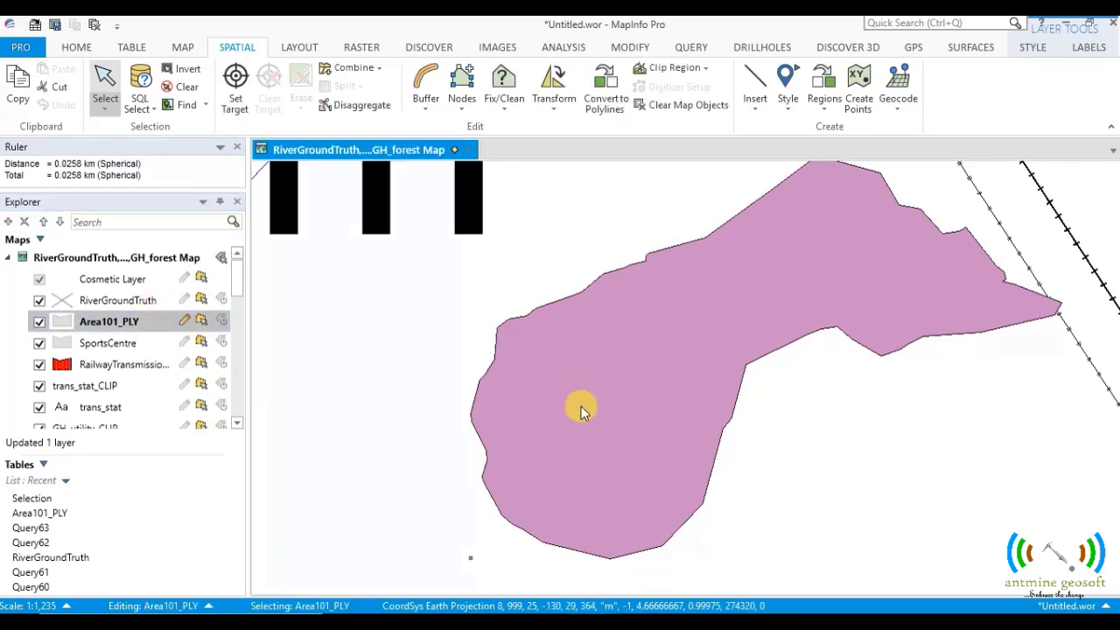
left_click(1029, 50)
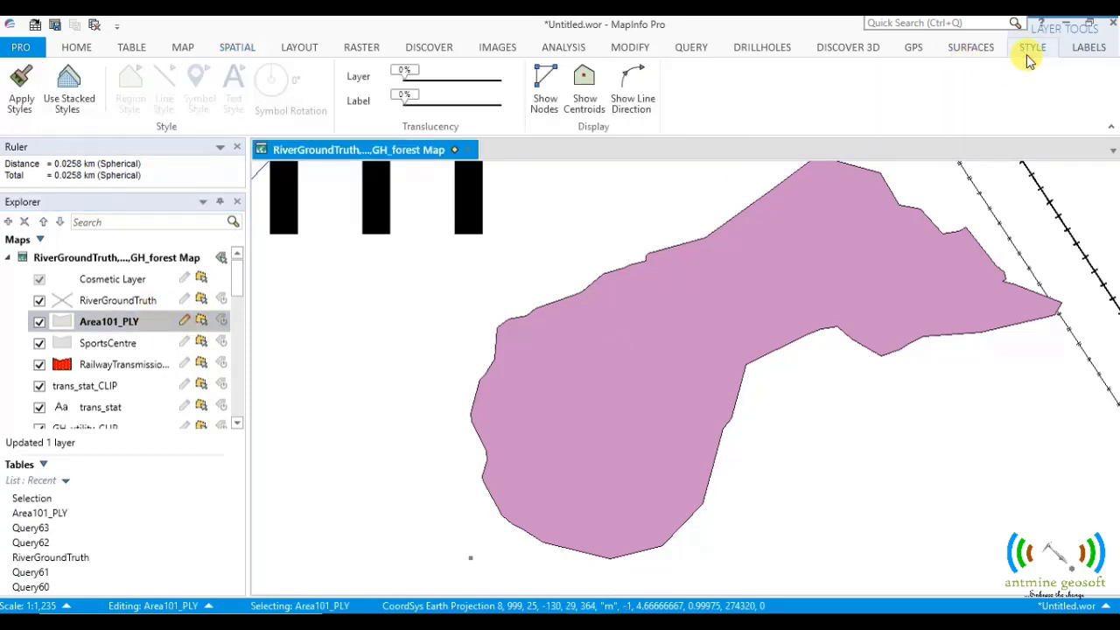
left_click(551, 101)
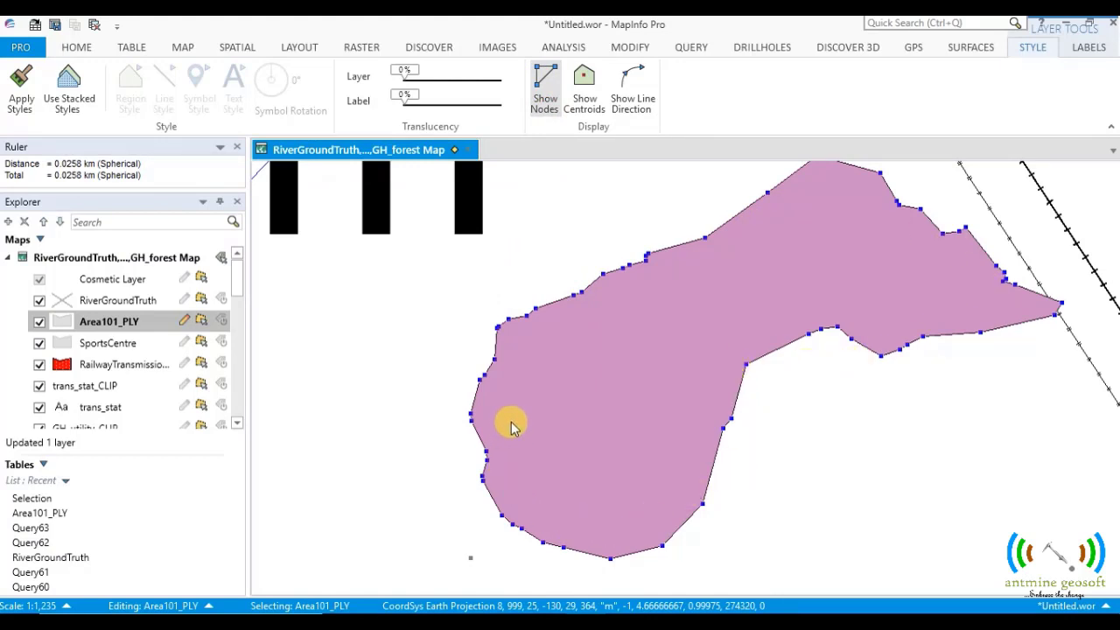
left_click(498, 327)
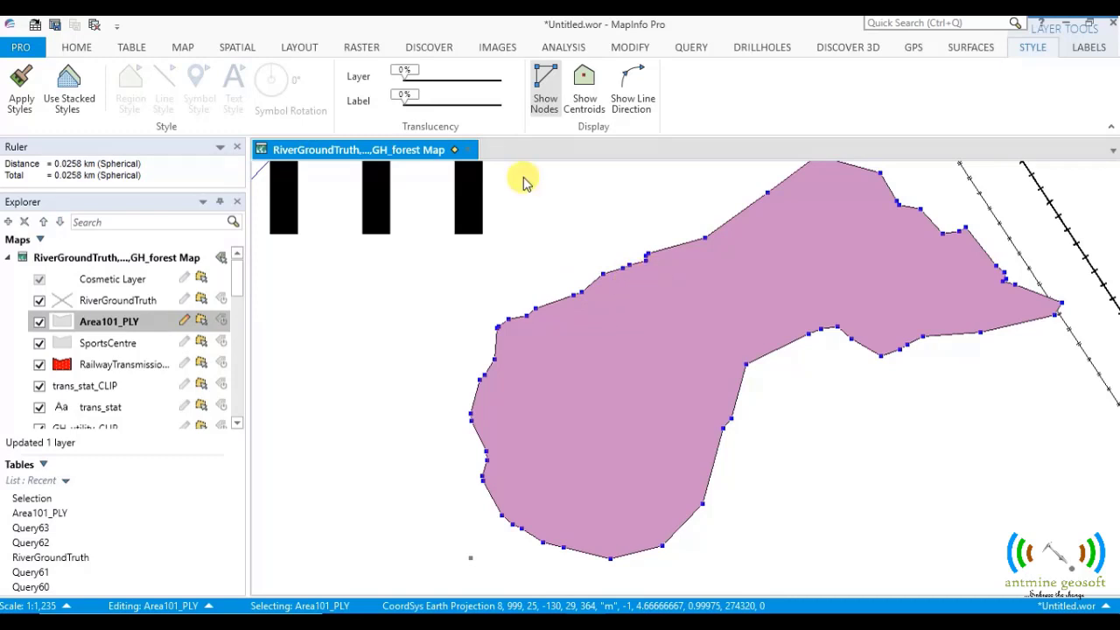
- Run Thin Node Number on the polygon, discarding 1 in 2 nodes (50%)
left_click(622, 51)
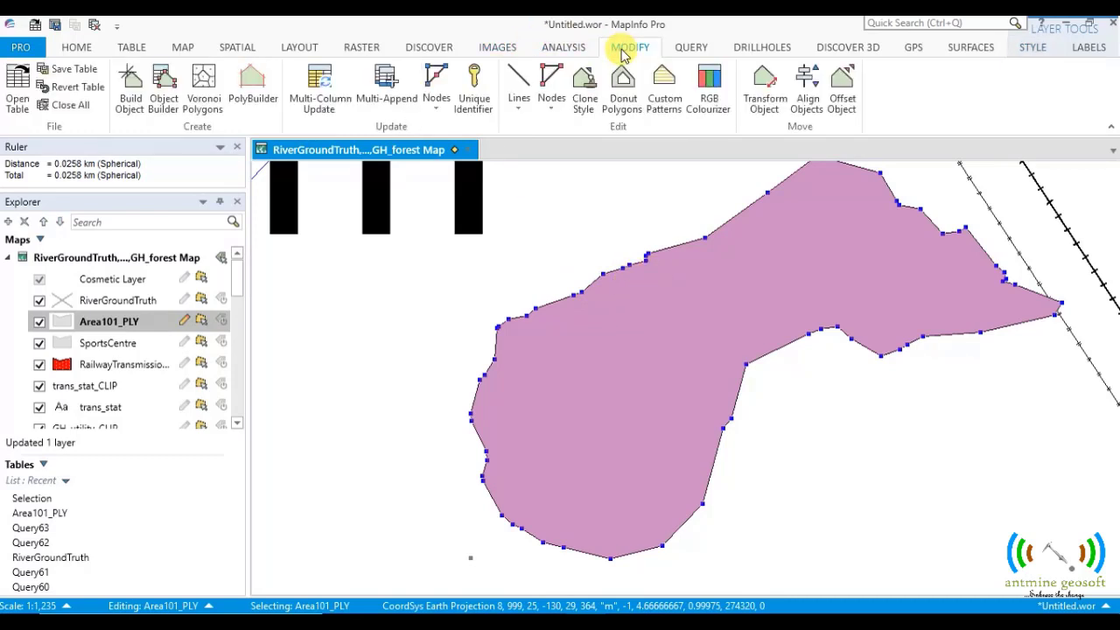
left_click(549, 103)
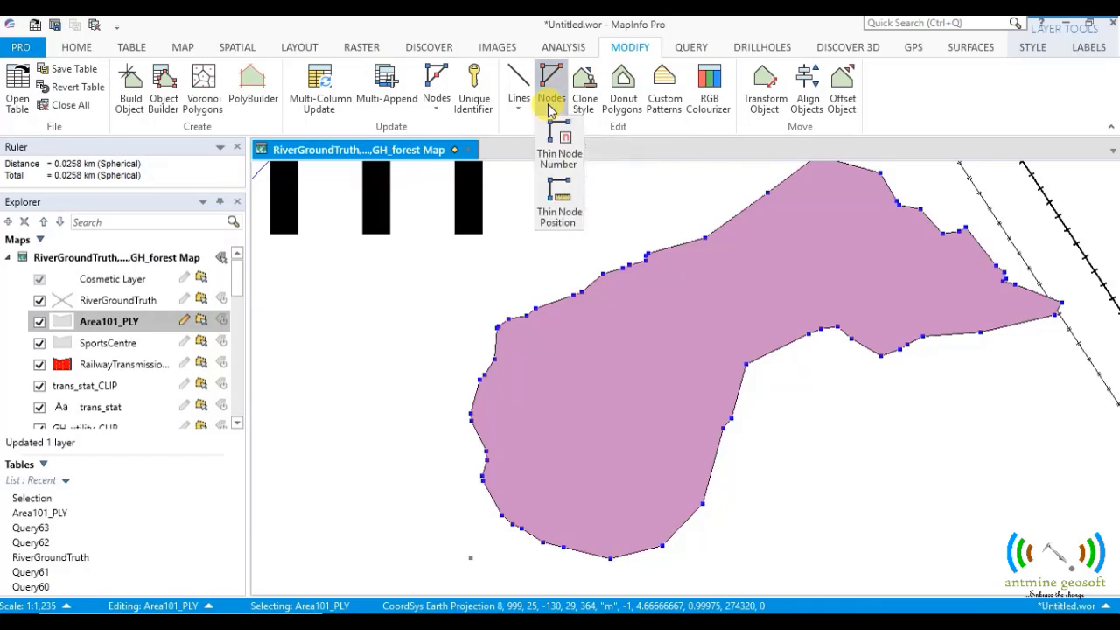
left_click(557, 150)
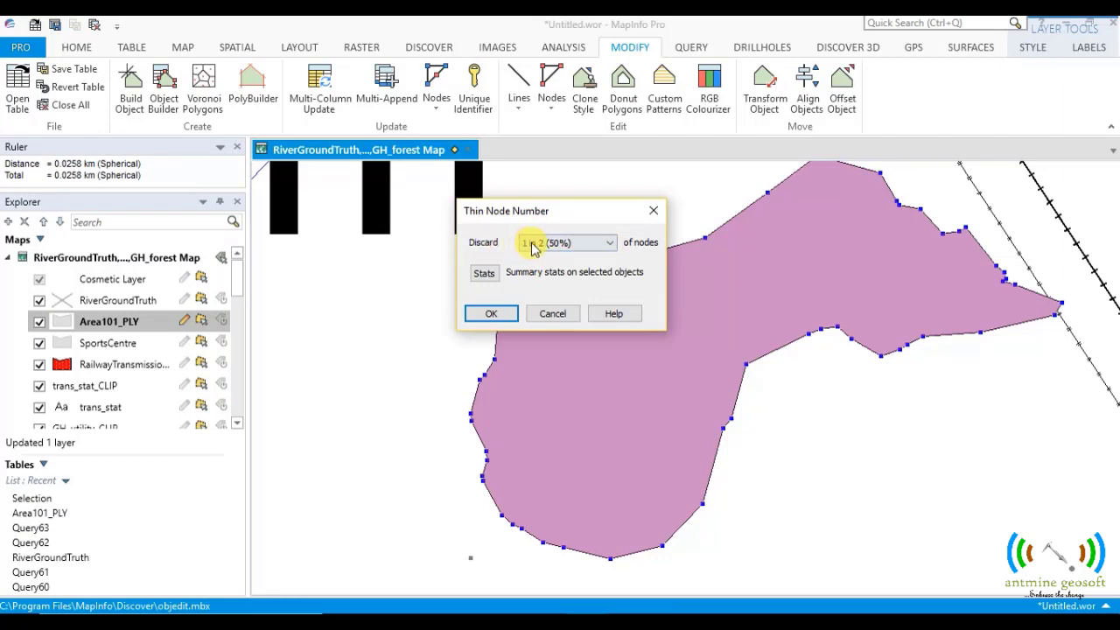
left_click(605, 243)
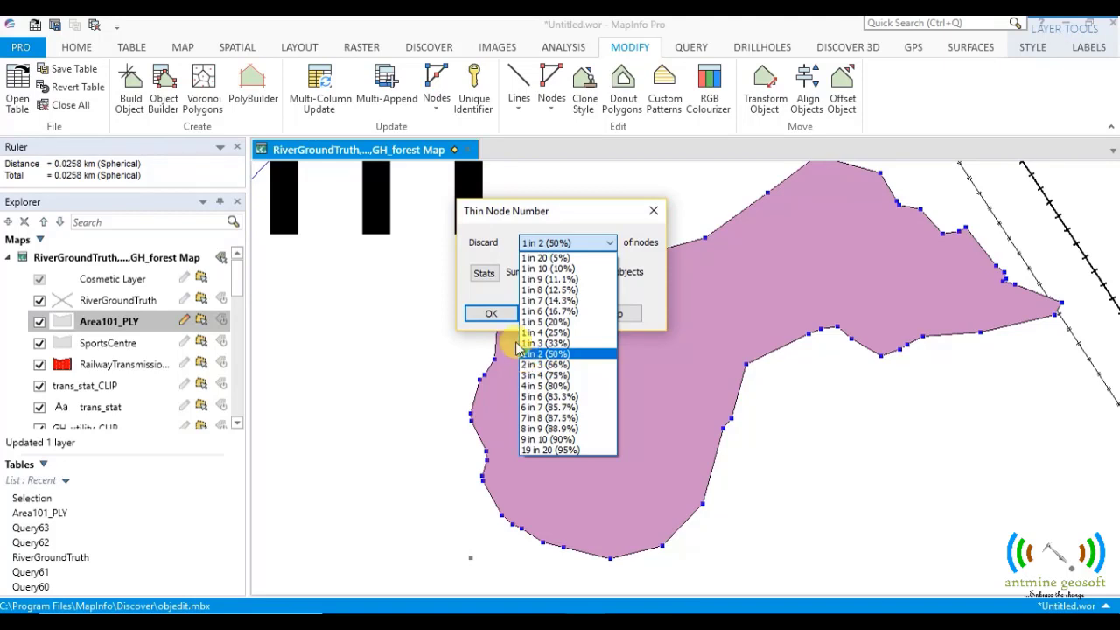
left_click(511, 307)
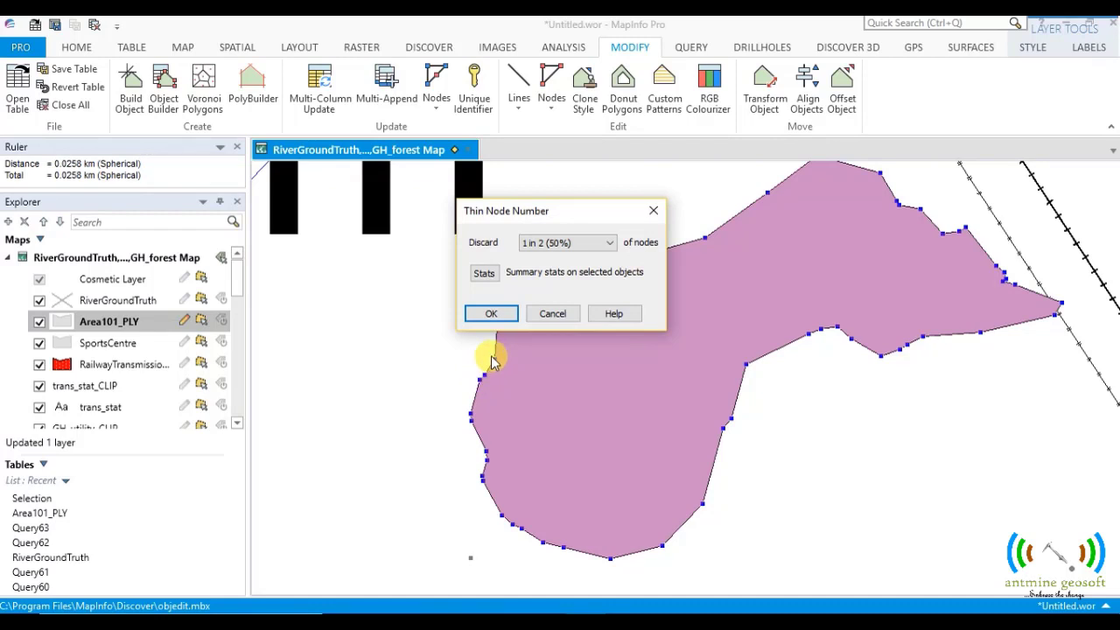
left_click(492, 315)
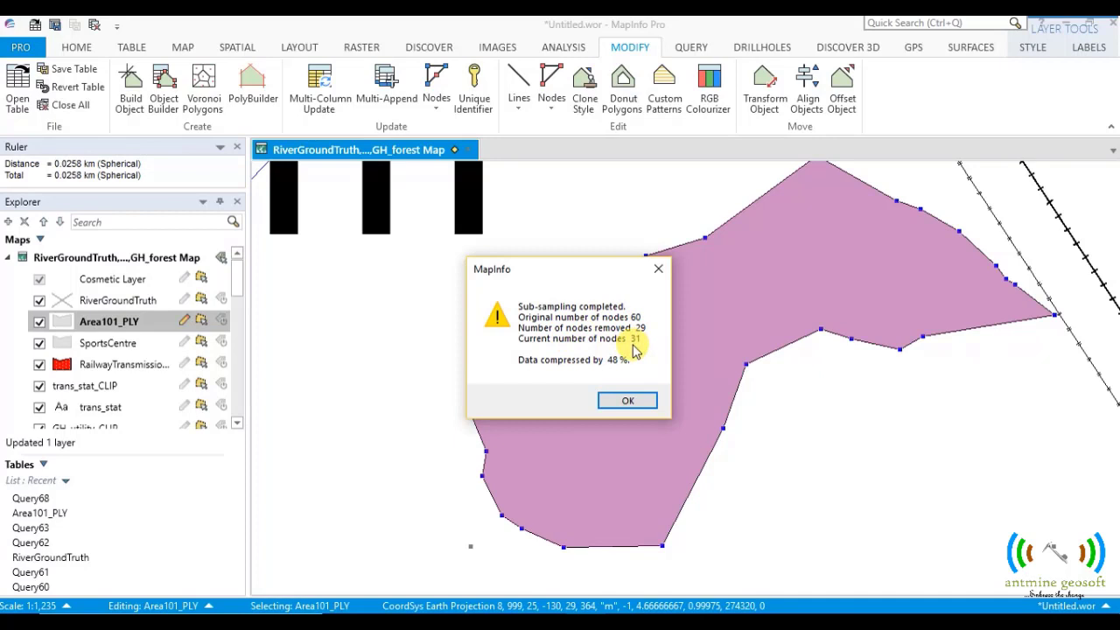
left_click(626, 402)
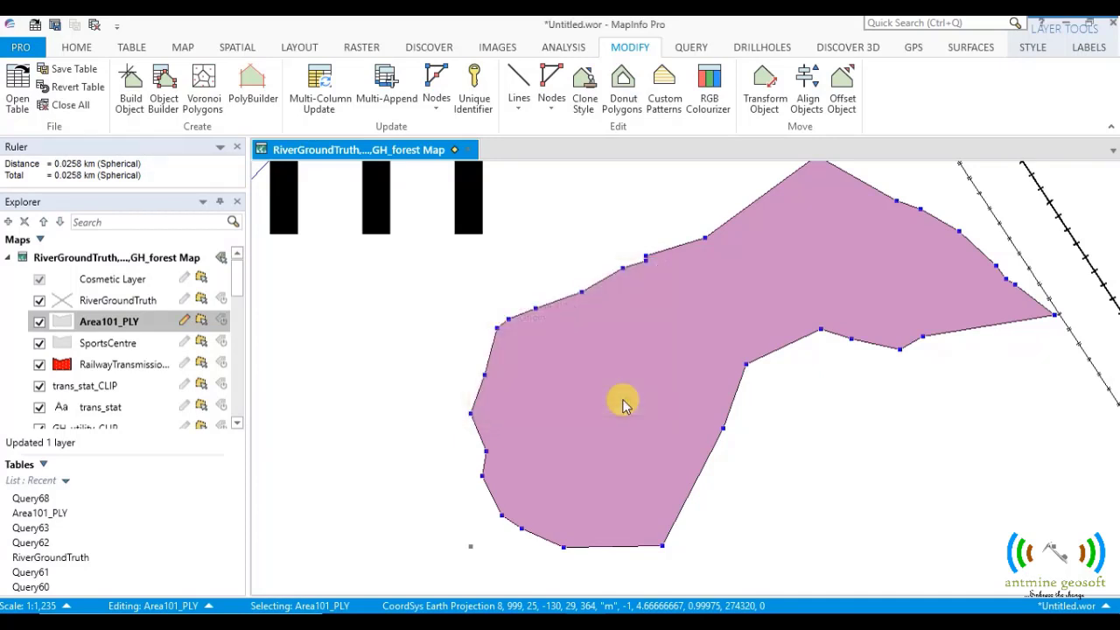
- Undo the node-count thinning and open Thin Node Position, moving its dialog aside
left_click(706, 341)
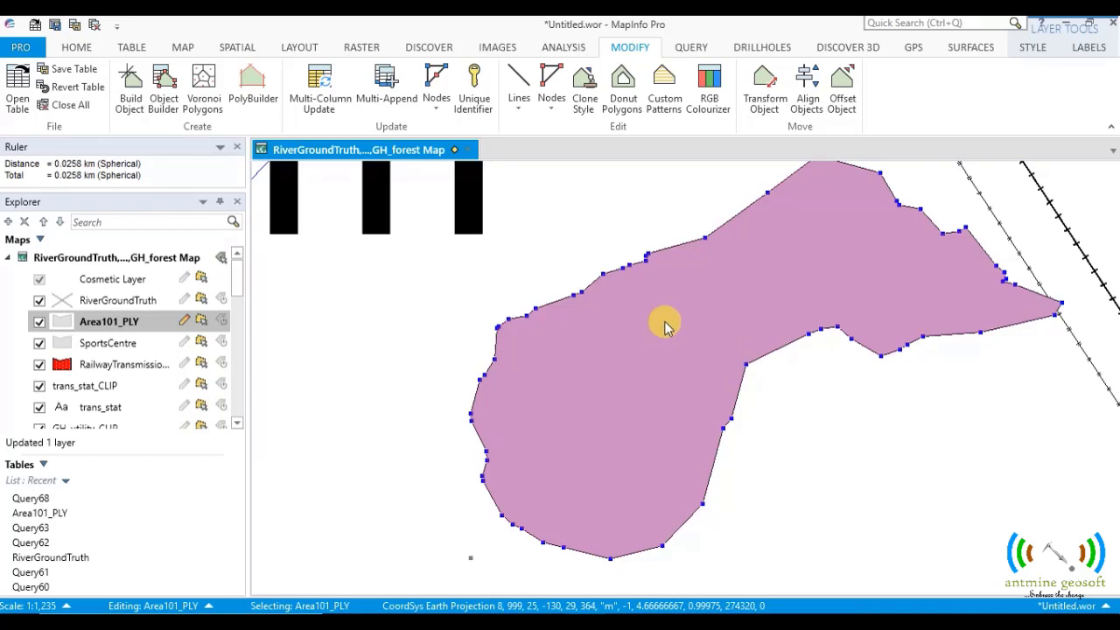
left_click(552, 109)
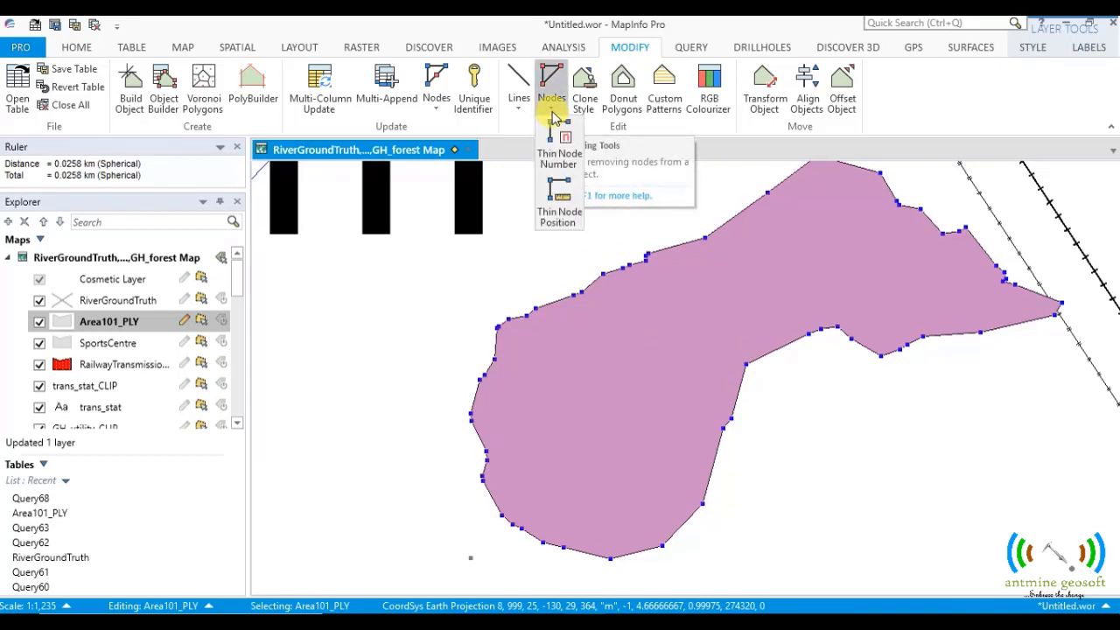
left_click(560, 204)
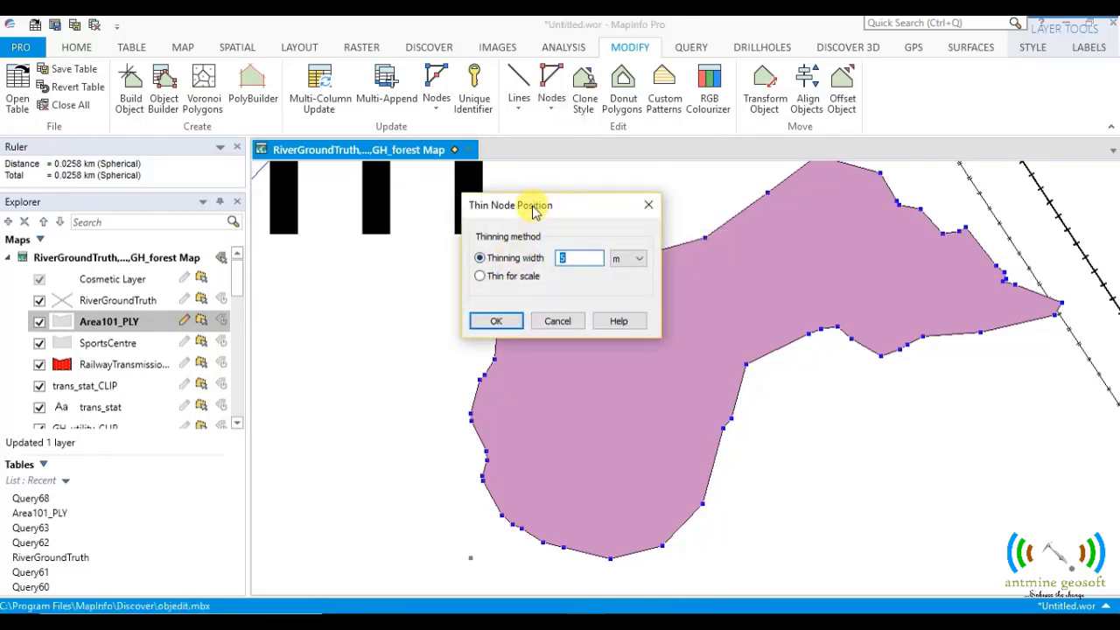
left_click_drag(535, 213, 376, 176)
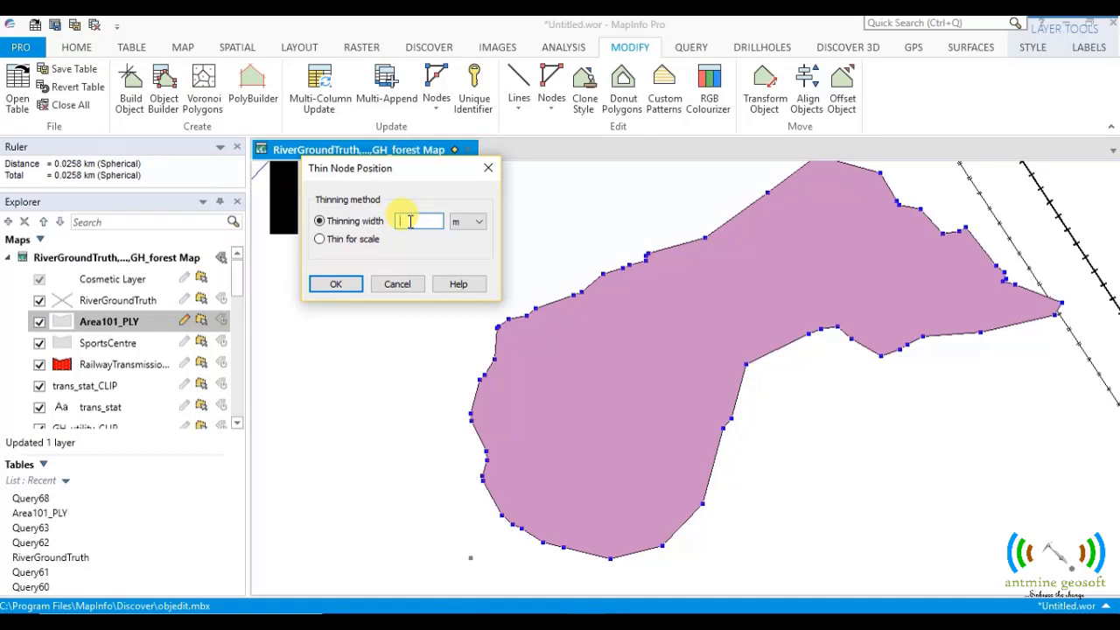
- Apply a 2 m thinning width and confirm the result of 60 to 29 nodes
type("2")
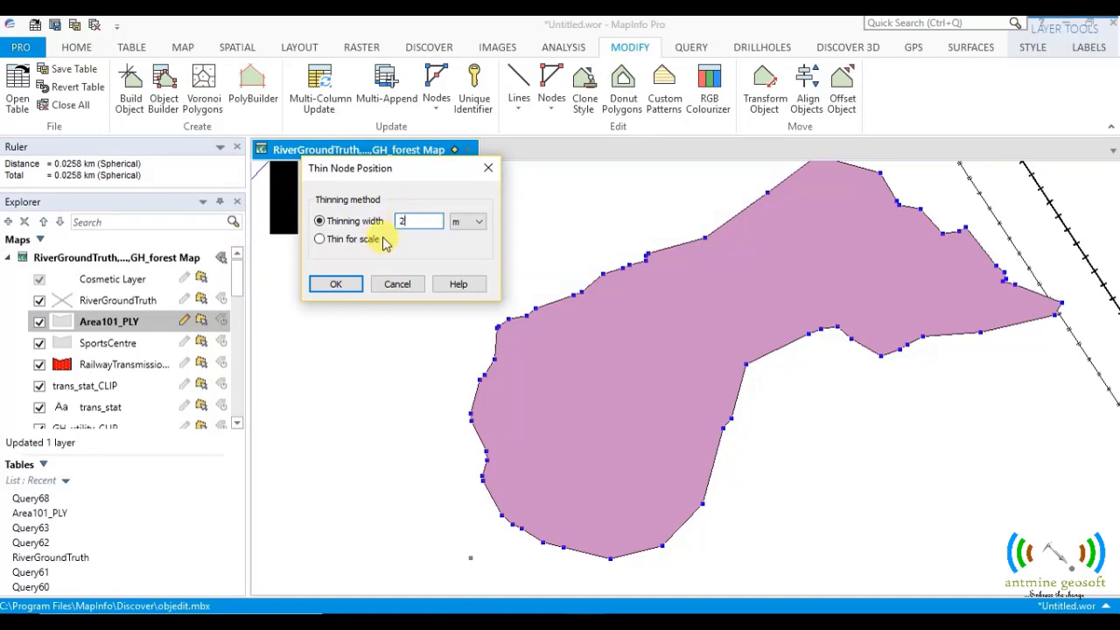
left_click(341, 286)
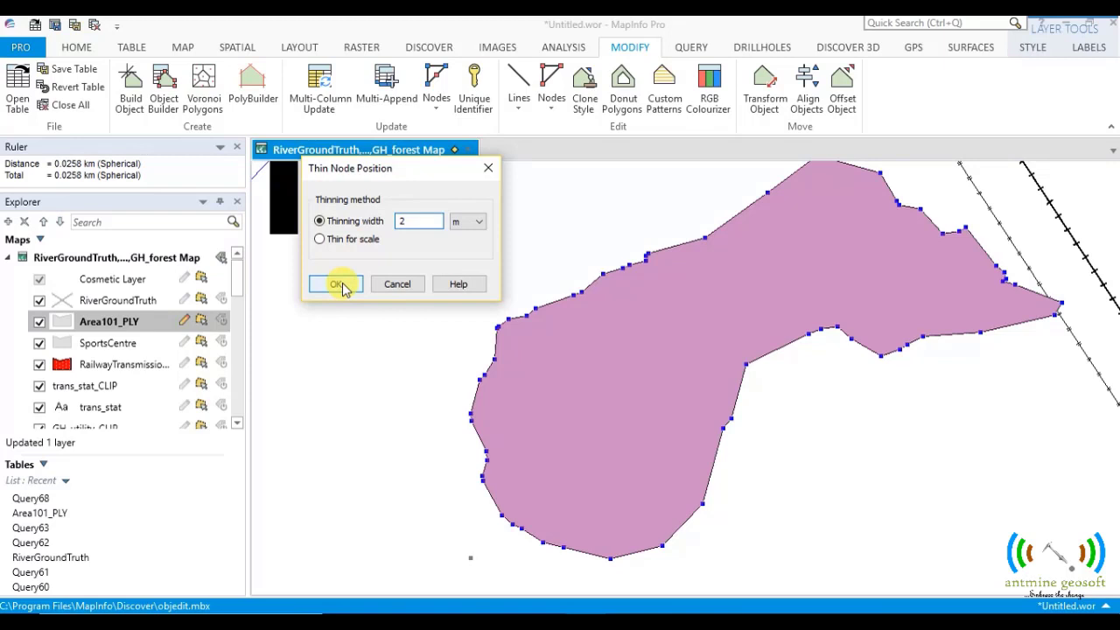
left_click(341, 286)
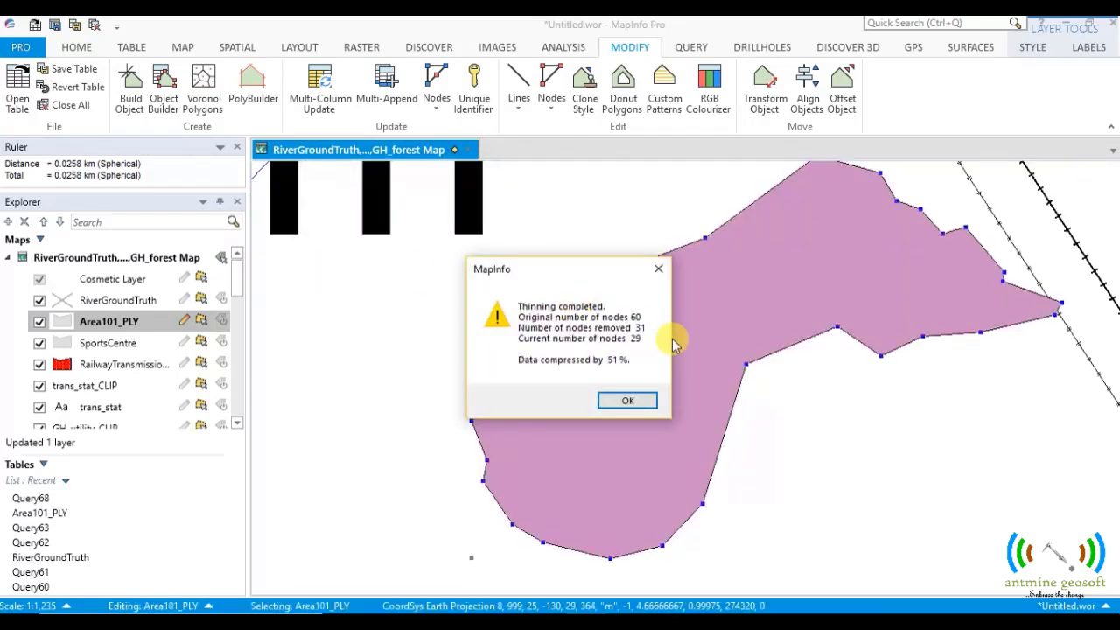
left_click_drag(555, 266, 318, 229)
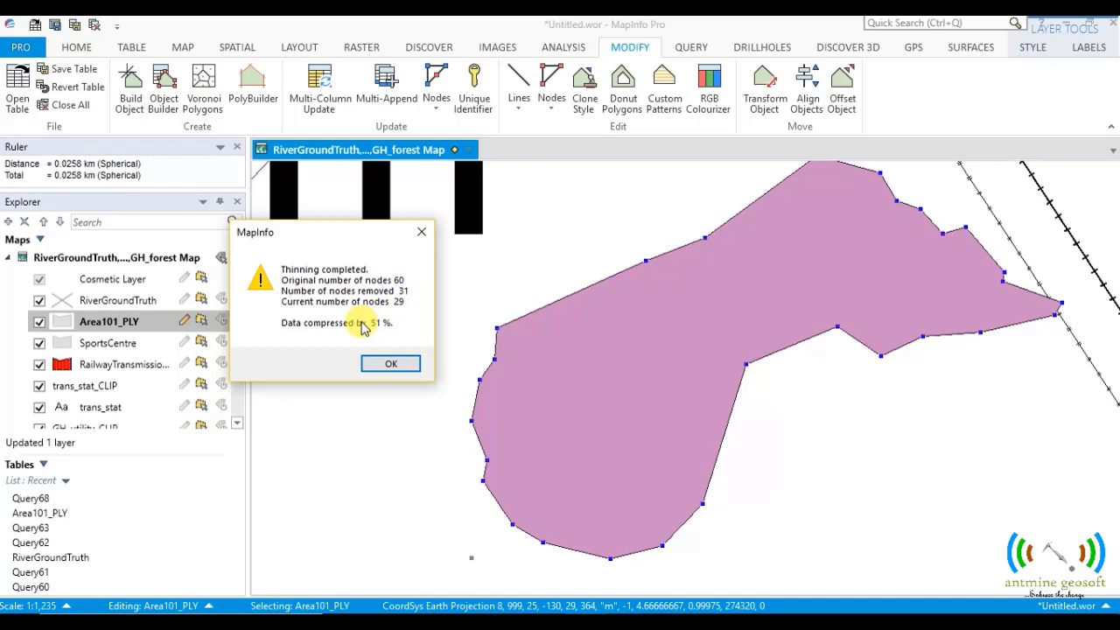
left_click(389, 363)
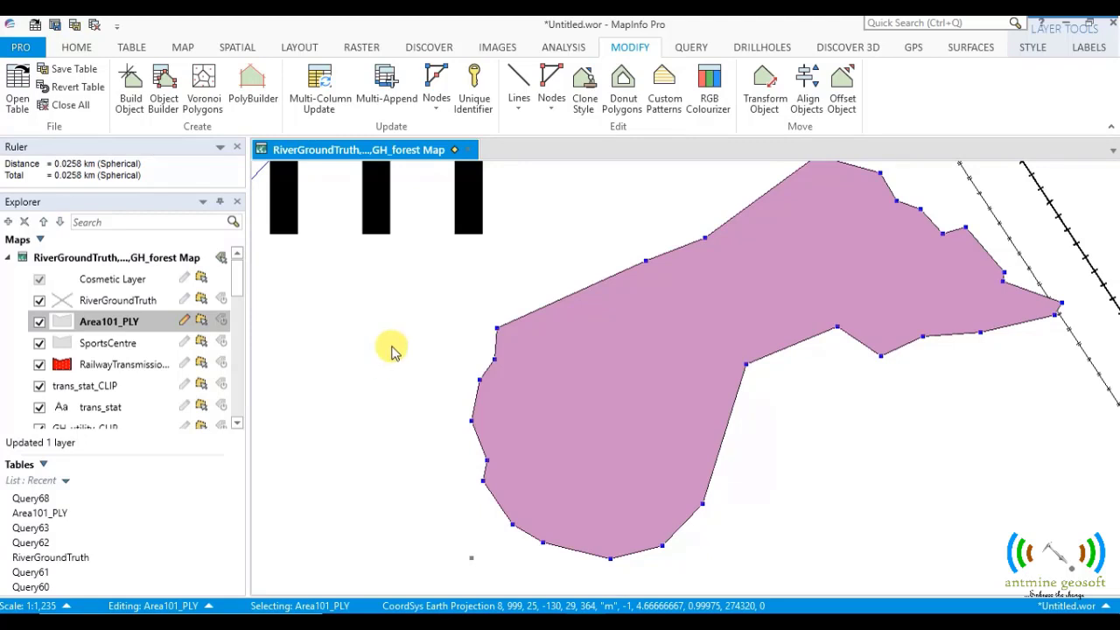
- Close the Area101_PLY table, discarding its unsaved edits
right_click(109, 325)
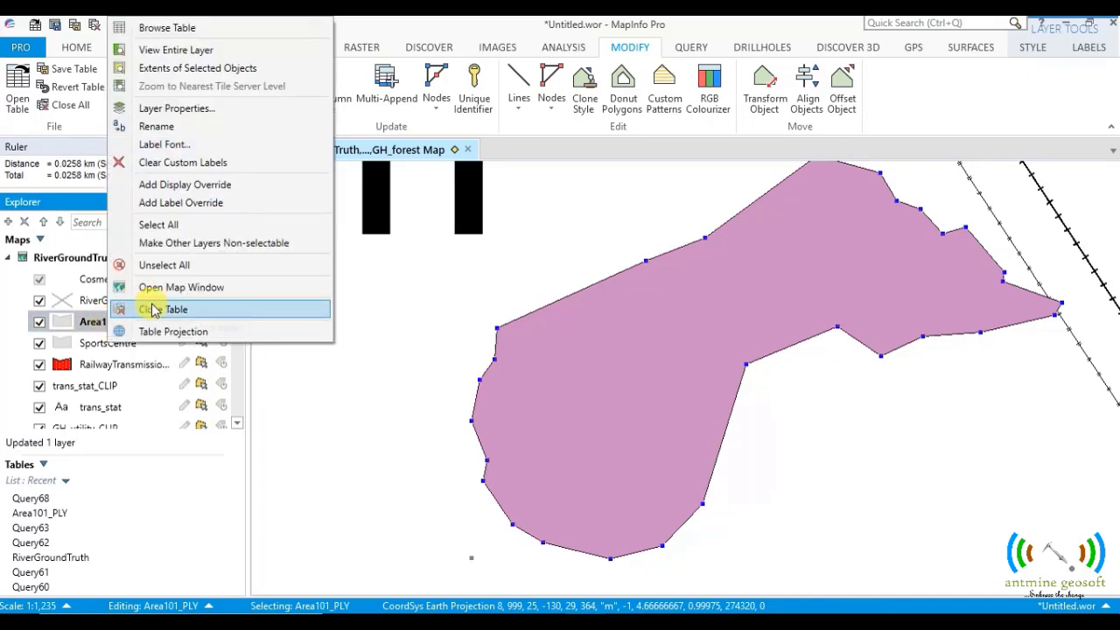
left_click(153, 310)
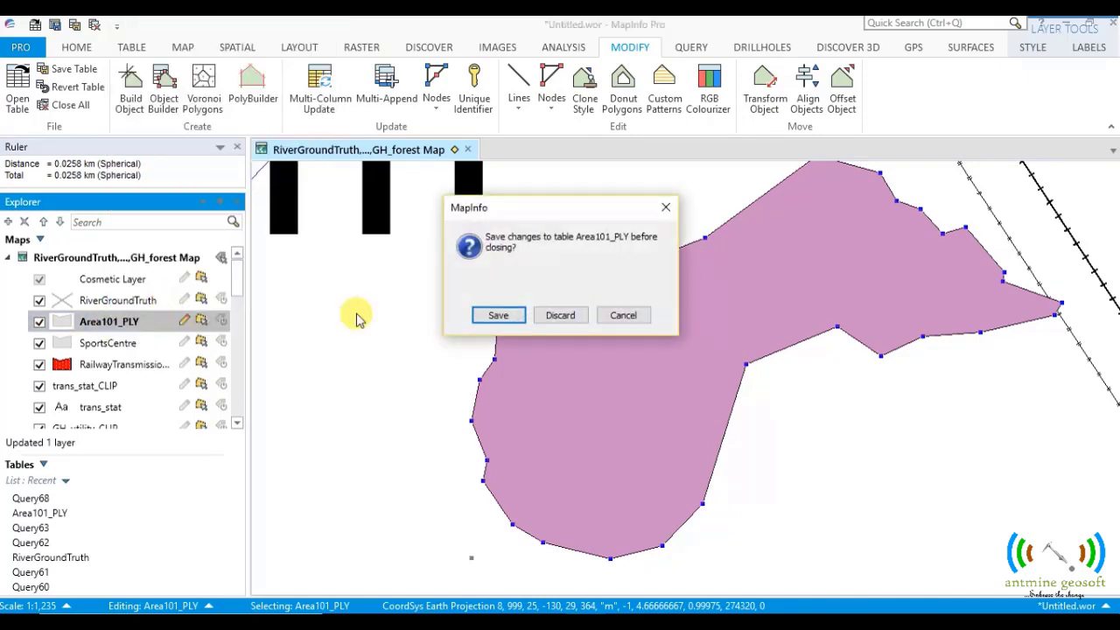
left_click(556, 316)
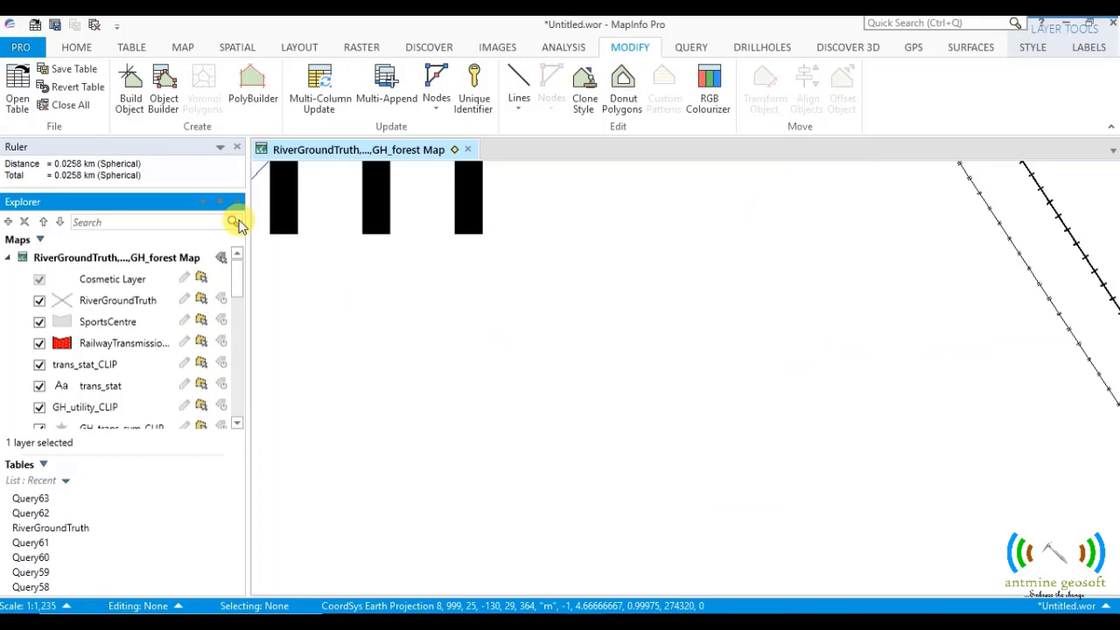
- Reopen the Area101_PLY table and select its forest polygon on the map
left_click(128, 48)
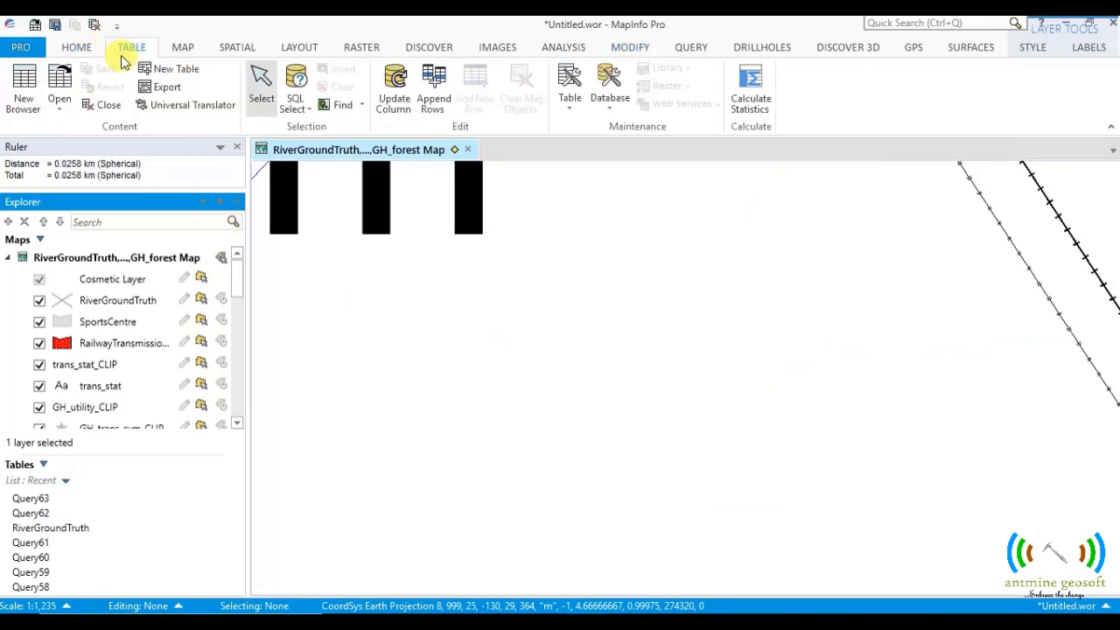
left_click(59, 83)
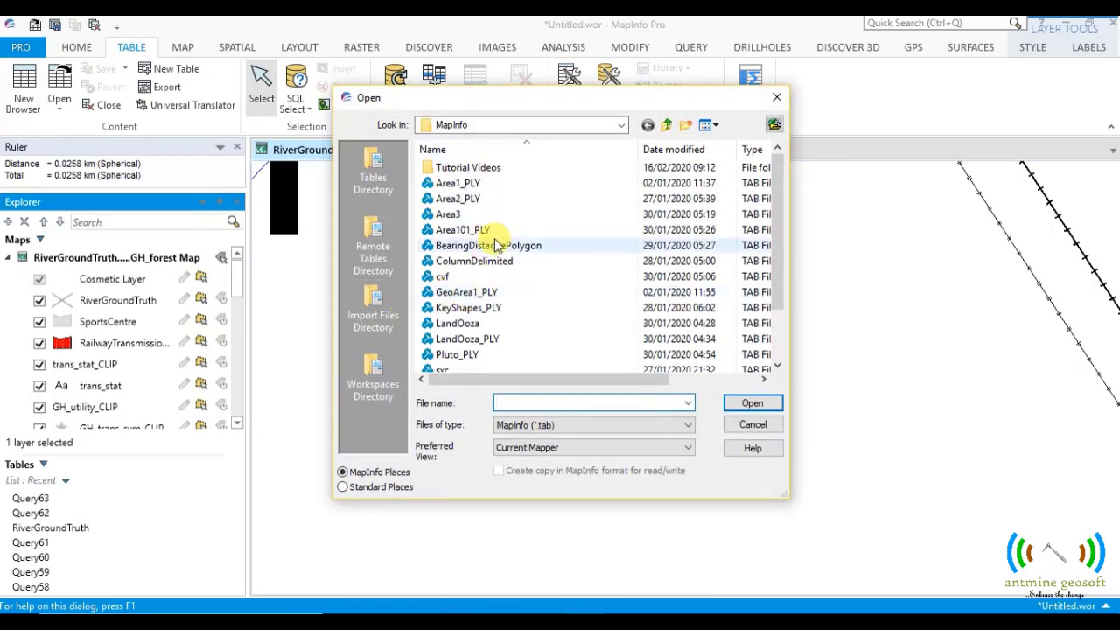
left_click(472, 229)
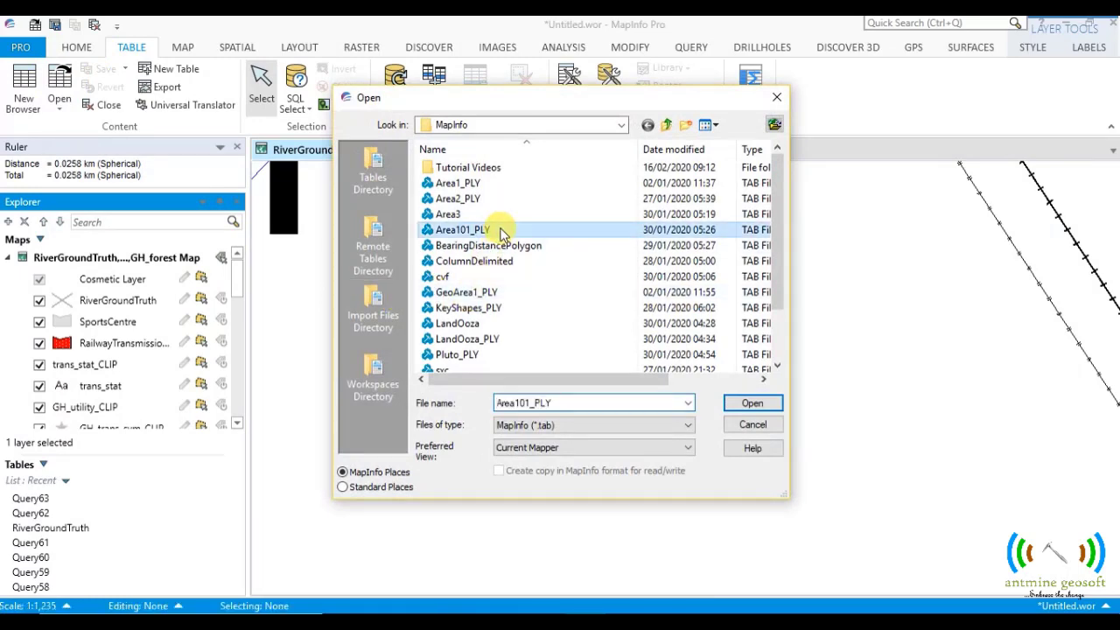
left_click(745, 404)
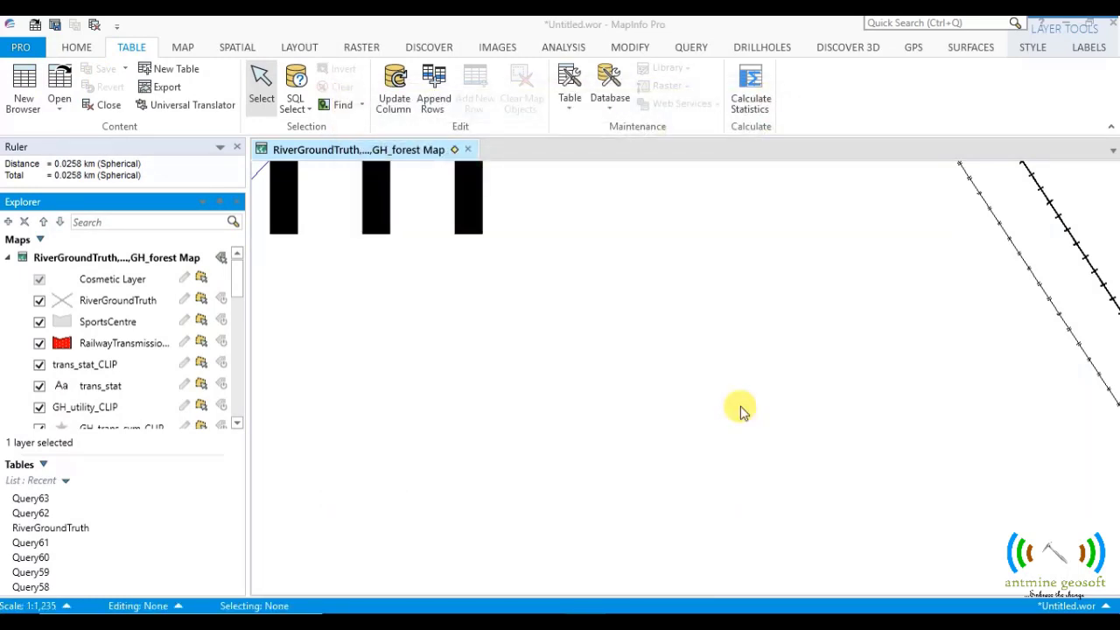
left_click(685, 367)
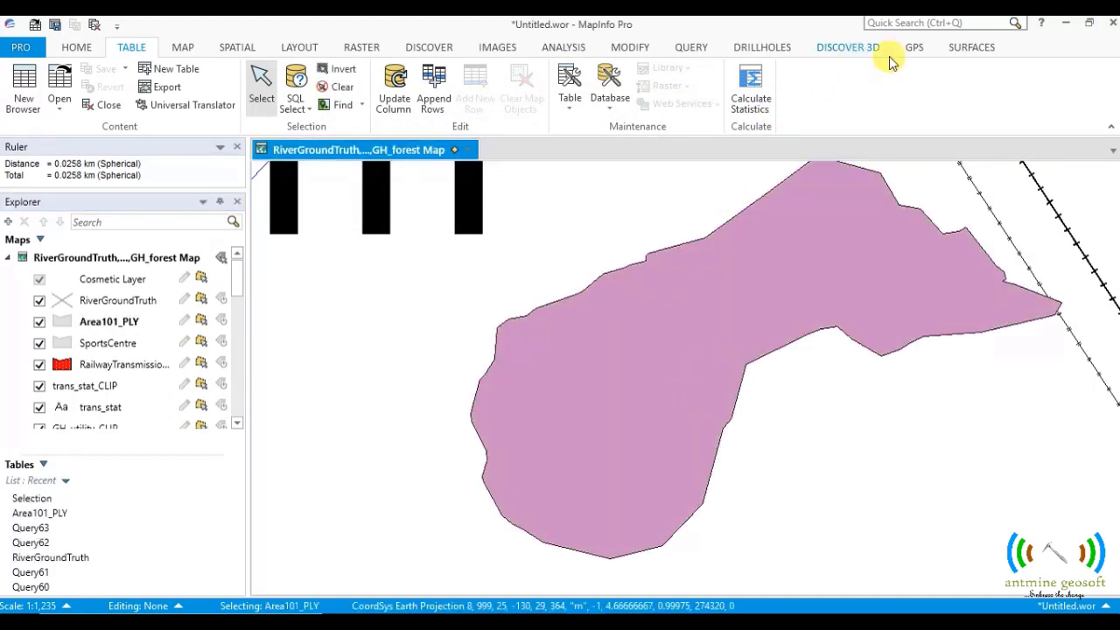
- Make the reopened Area101_PLY editable, show its nodes, and open Thin Node Position
left_click(165, 321)
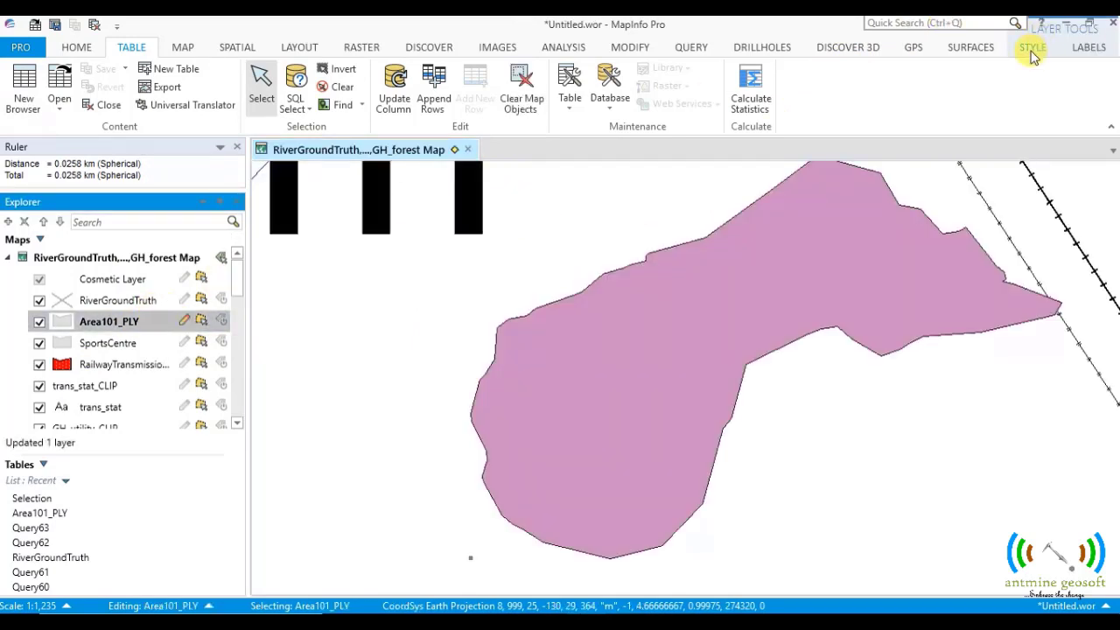
left_click(1032, 46)
left_click(544, 91)
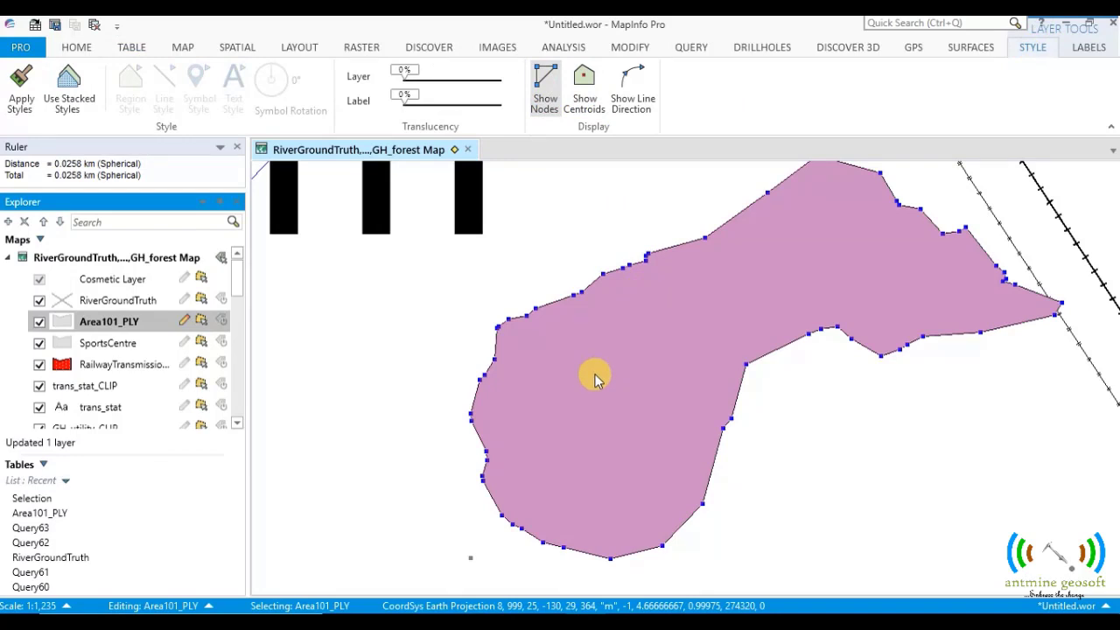
left_click(631, 51)
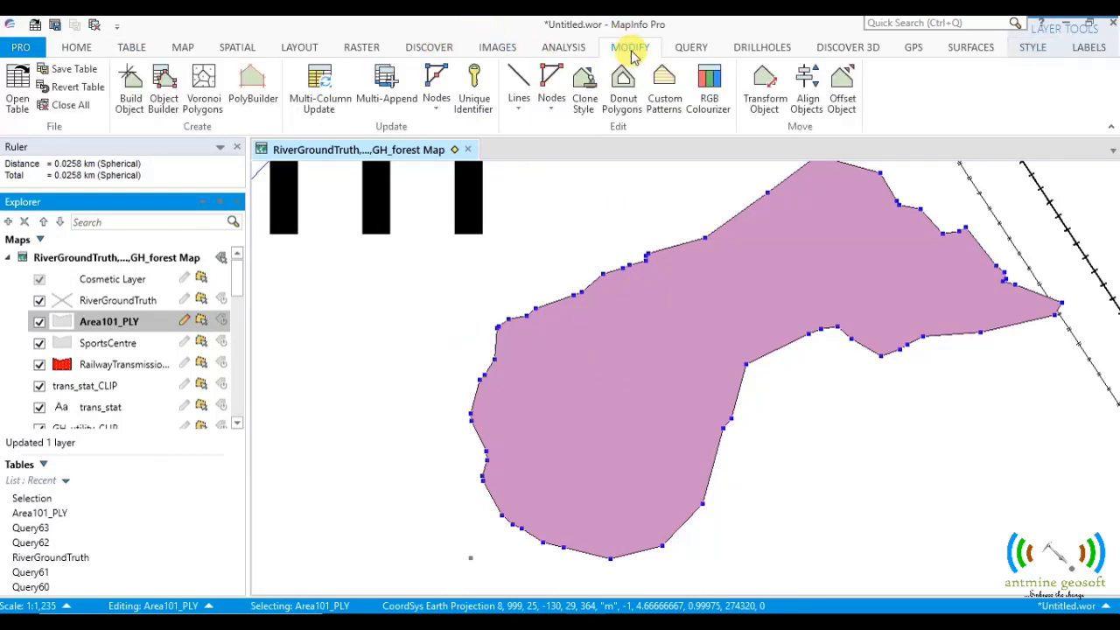
left_click(549, 103)
left_click(559, 202)
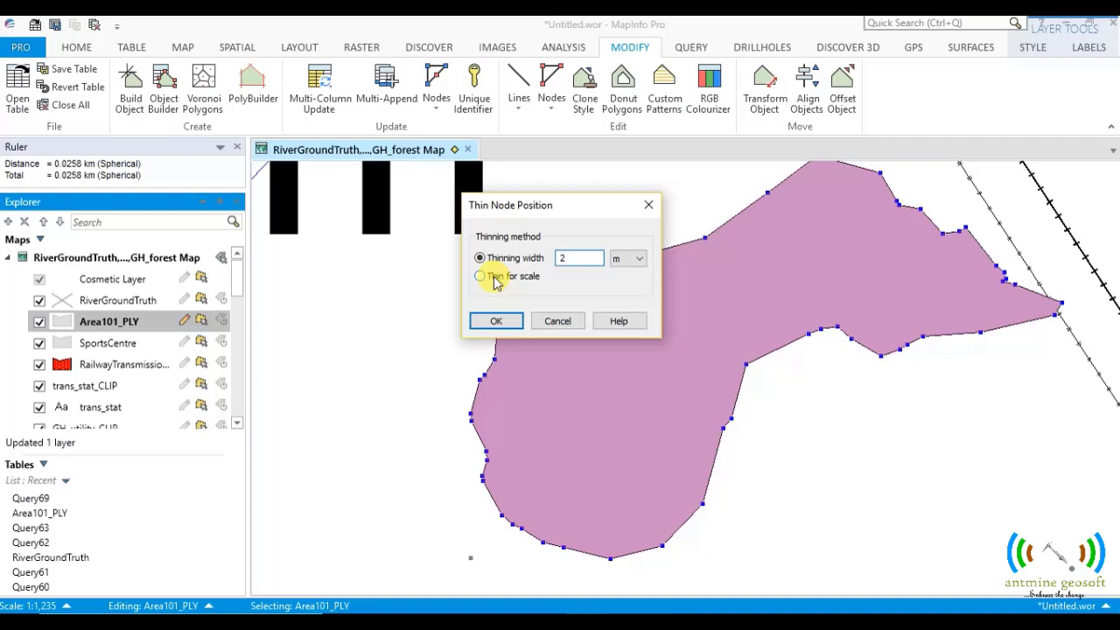
- Switch to Thin for scale, enter 1:20000, then close the dialog without thinning
left_click(495, 280)
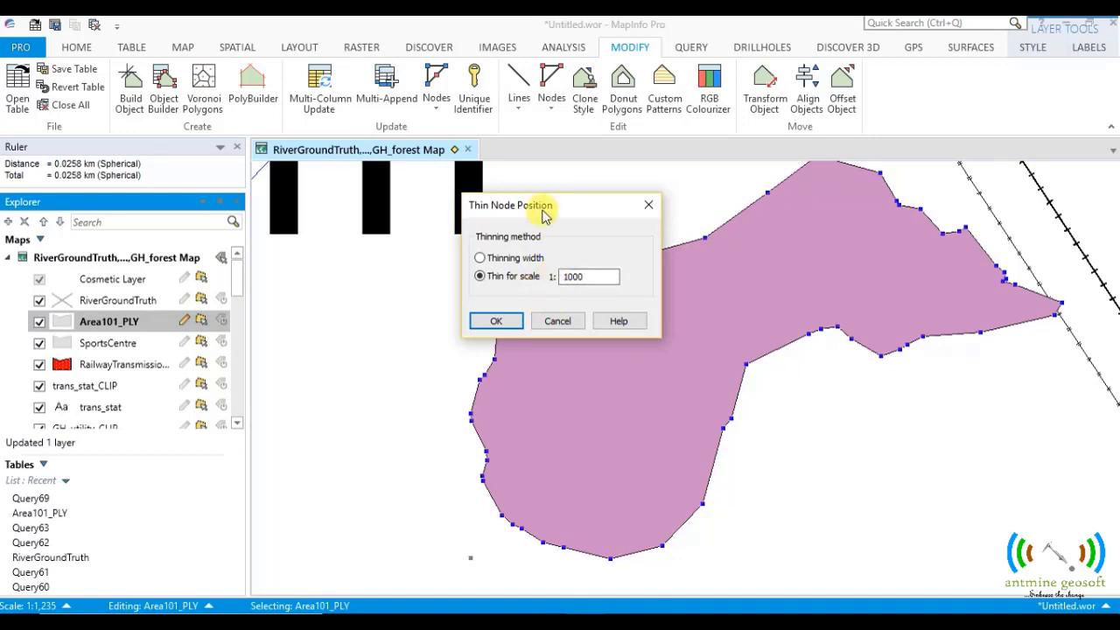
left_click_drag(543, 219, 407, 191)
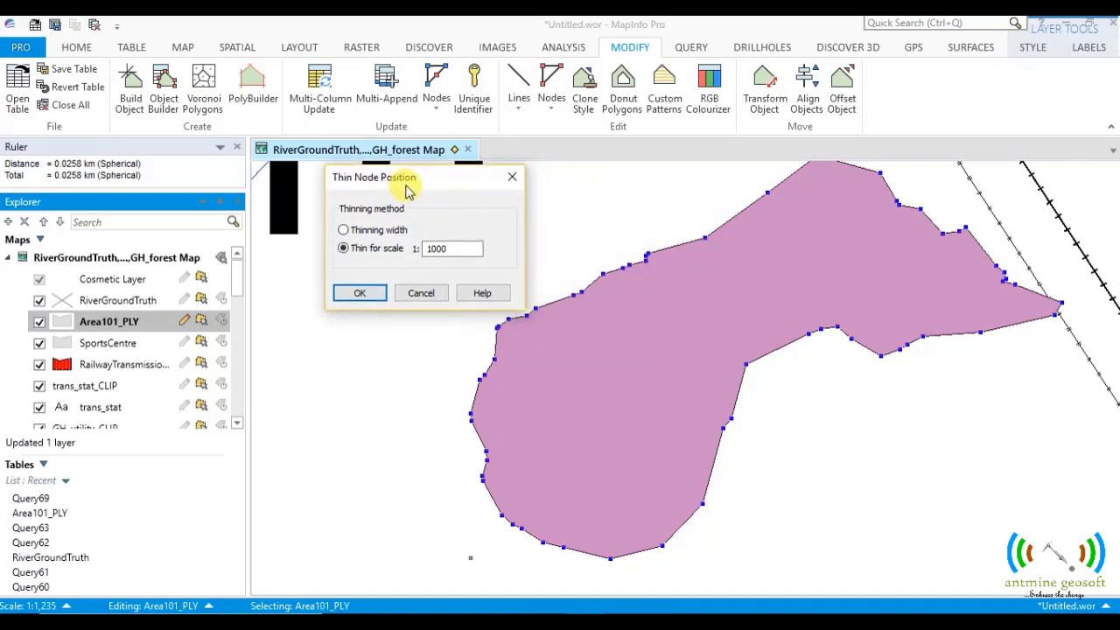
double_click(445, 251)
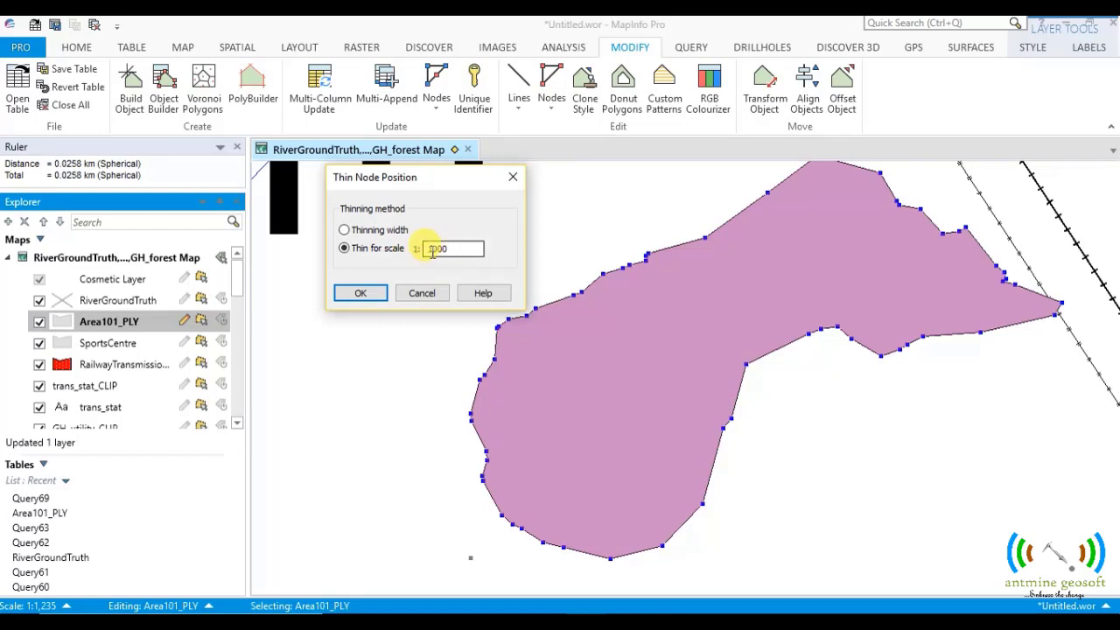
type("0")
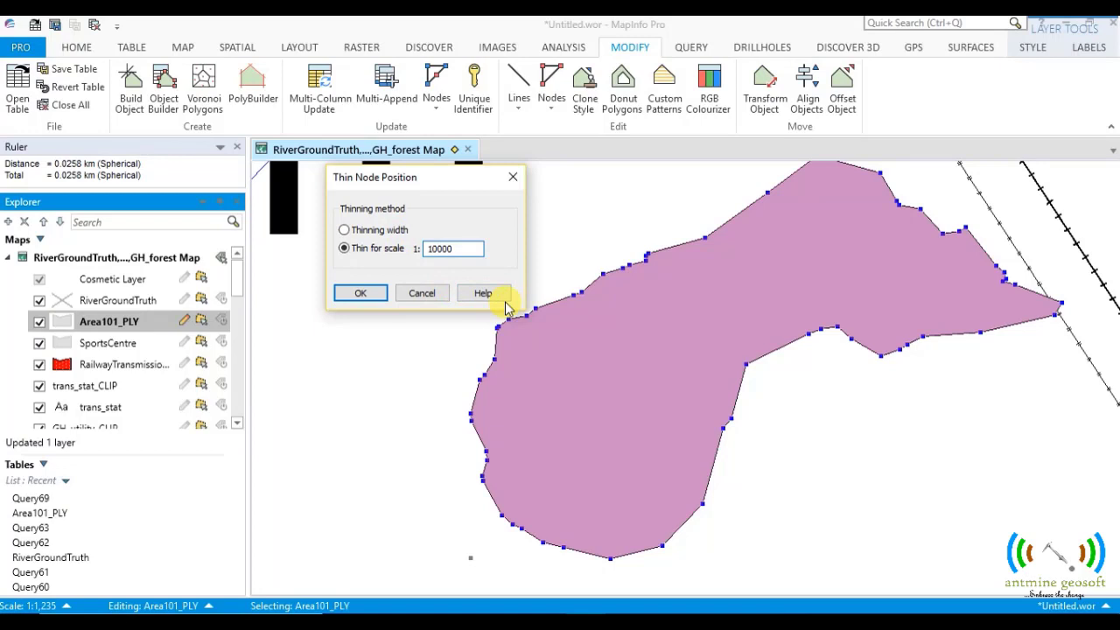
double_click(440, 249)
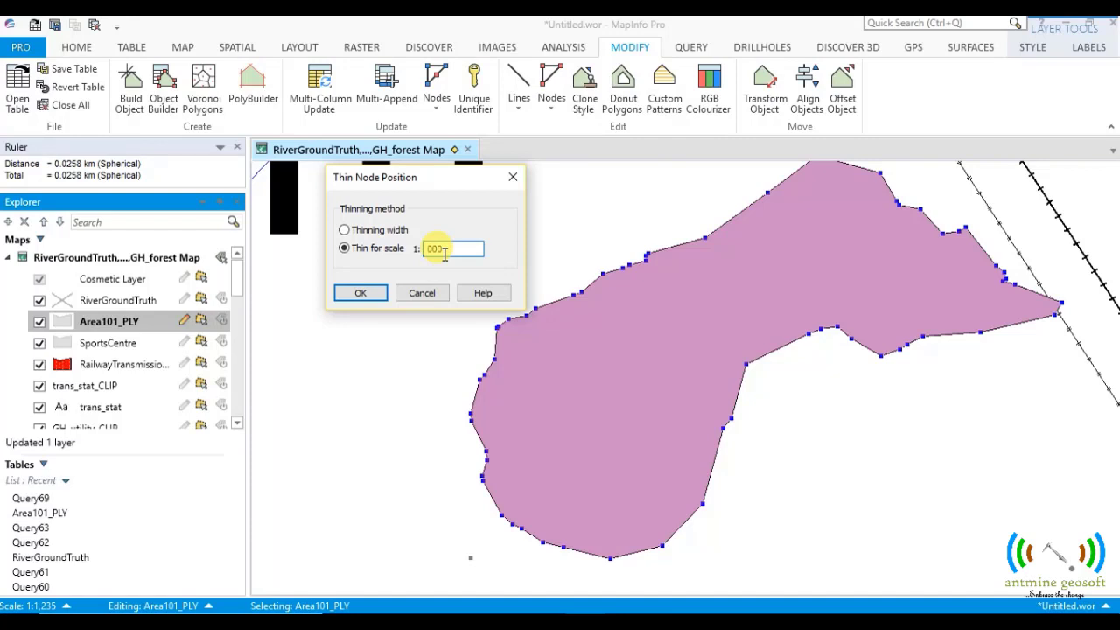
type("2000")
double_click(440, 249)
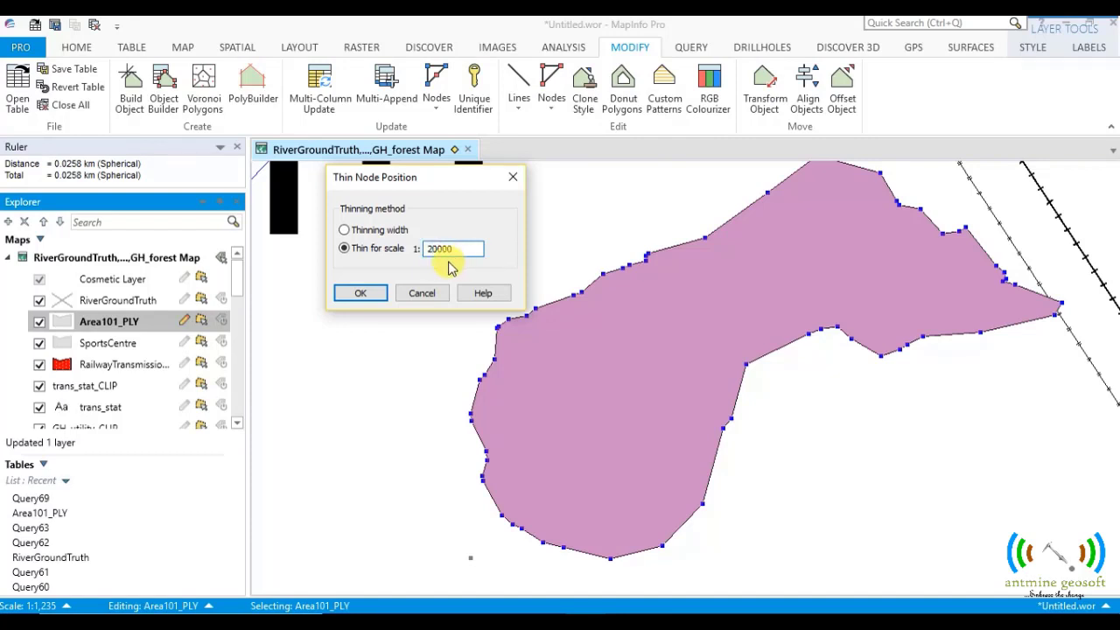
left_click(438, 251)
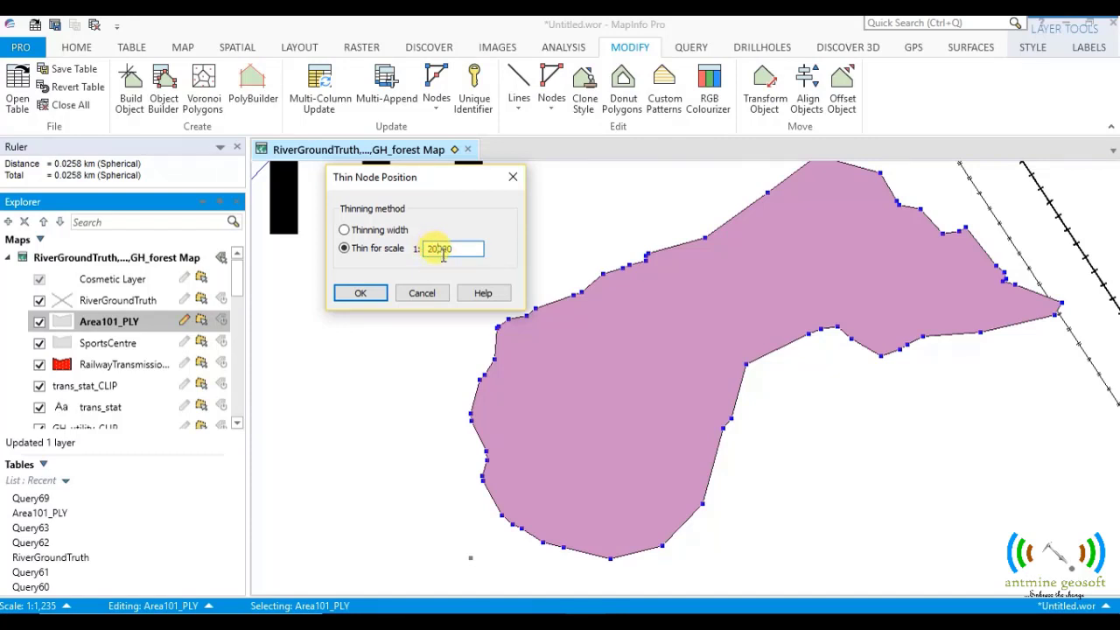
left_click(437, 252)
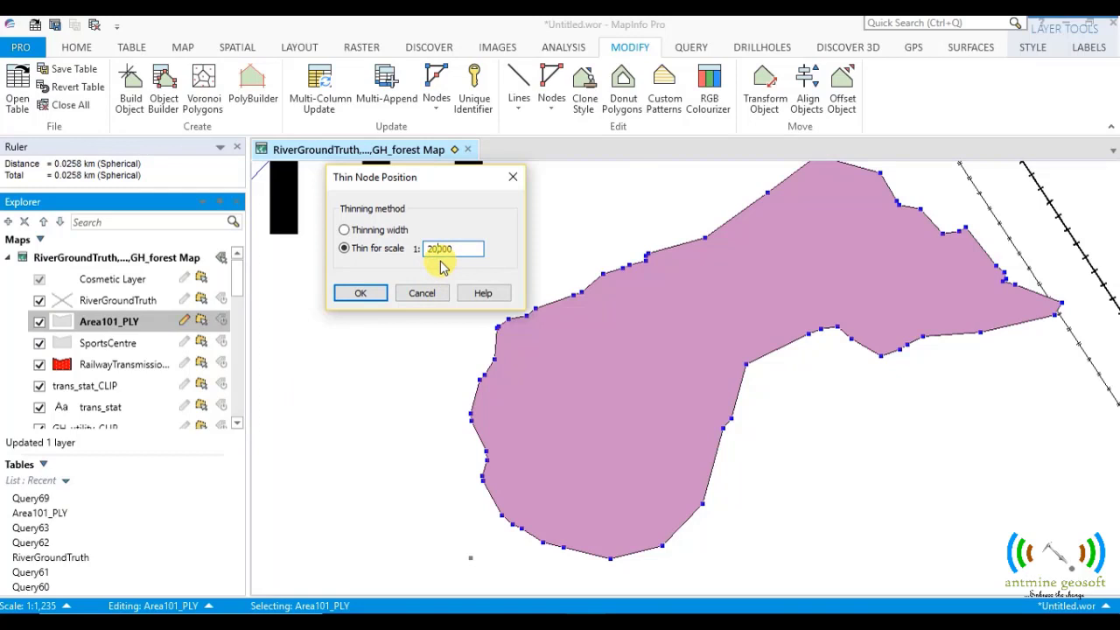
left_click(430, 250)
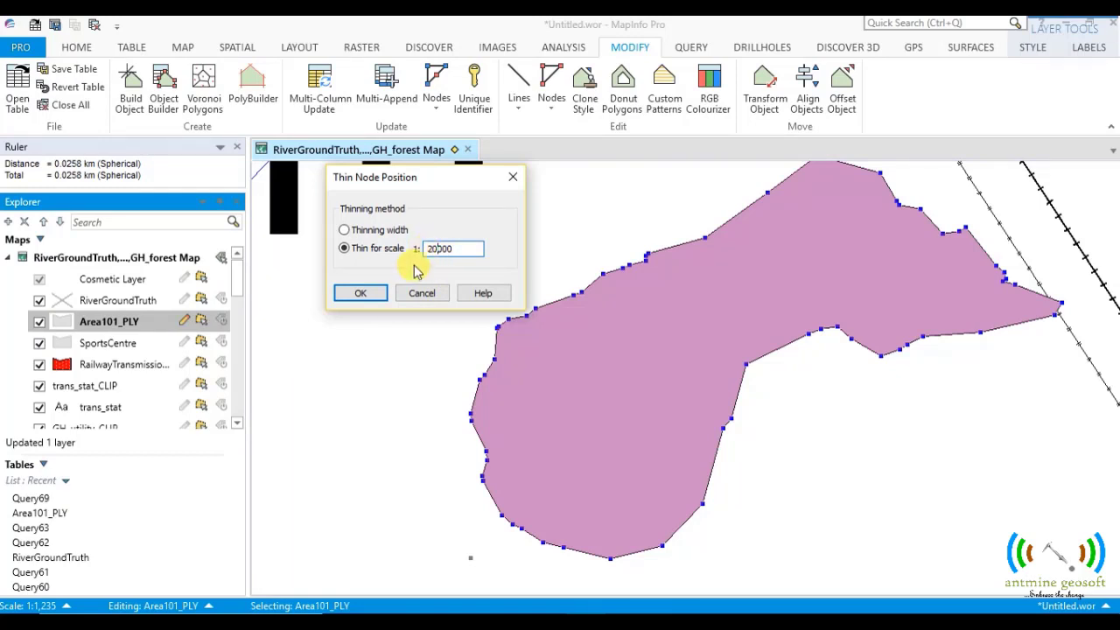
left_click(454, 251)
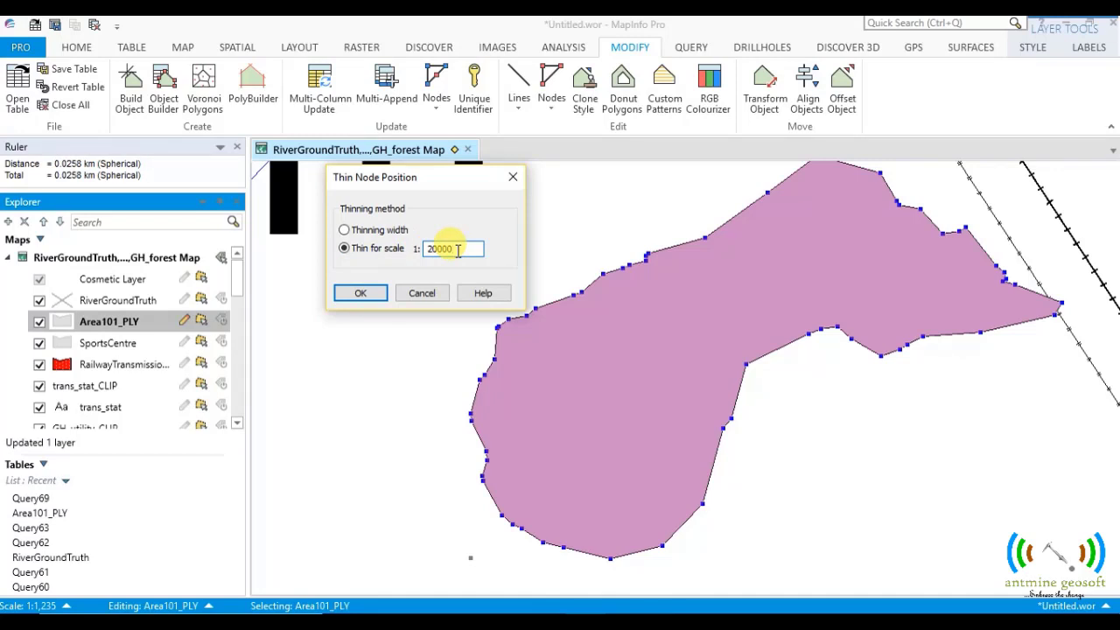
left_click(423, 294)
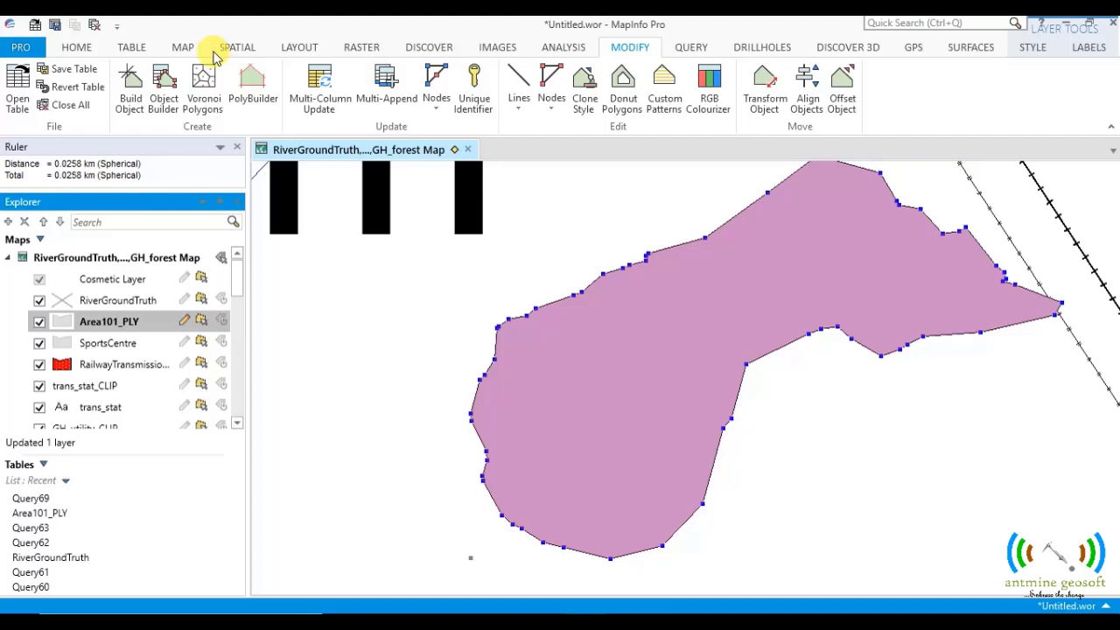
- Zoom out around the forest polygon with the Zoom Out tool
left_click(183, 47)
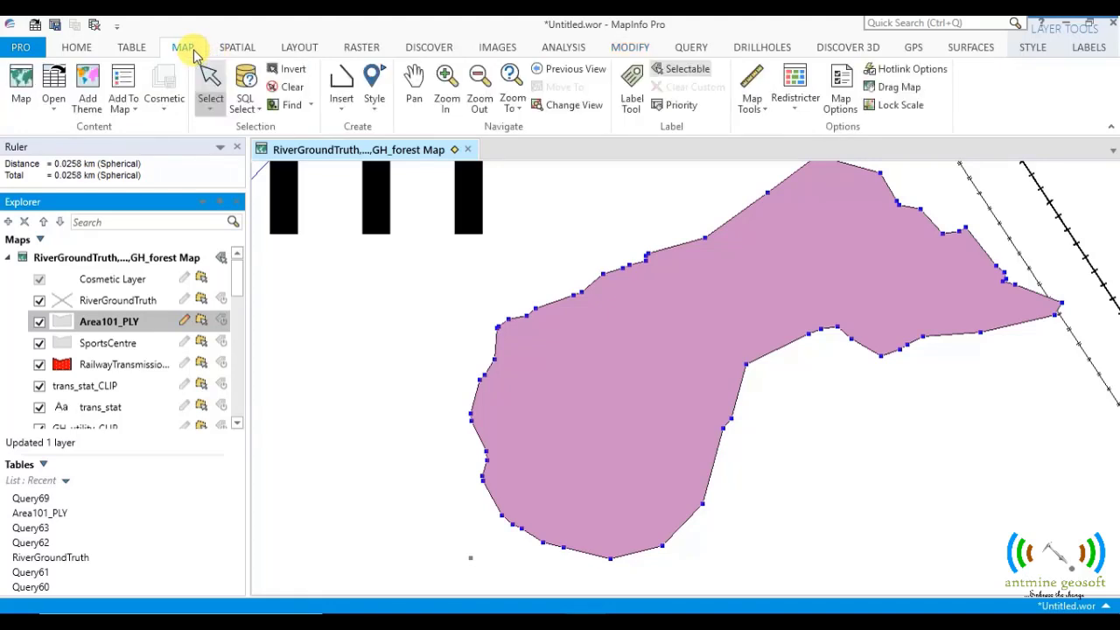
left_click(478, 96)
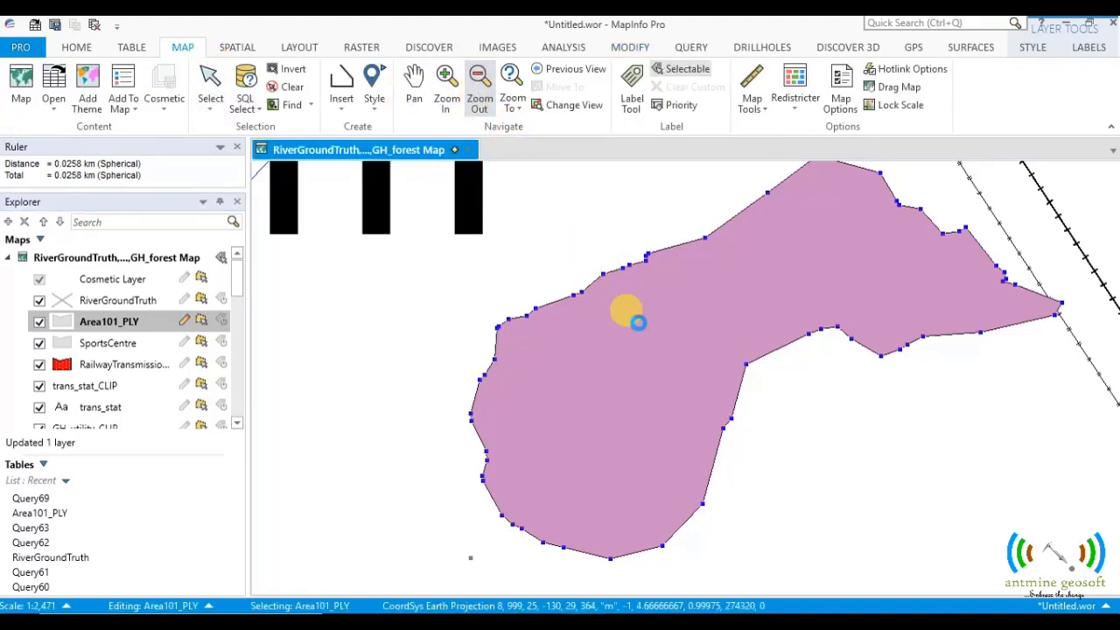
left_click(638, 323)
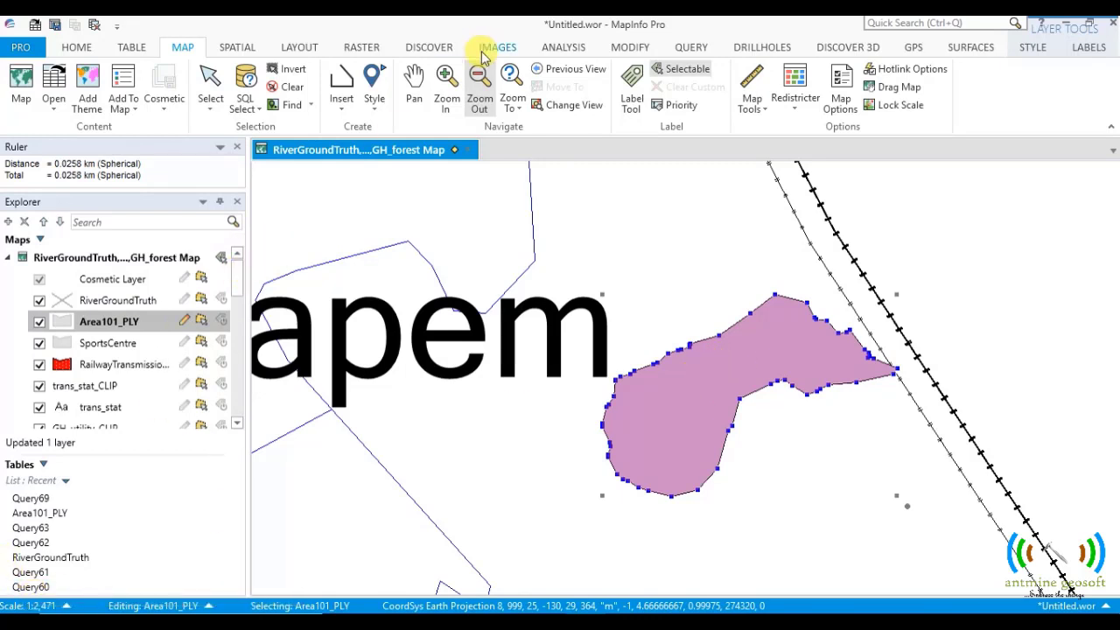
left_click(617, 49)
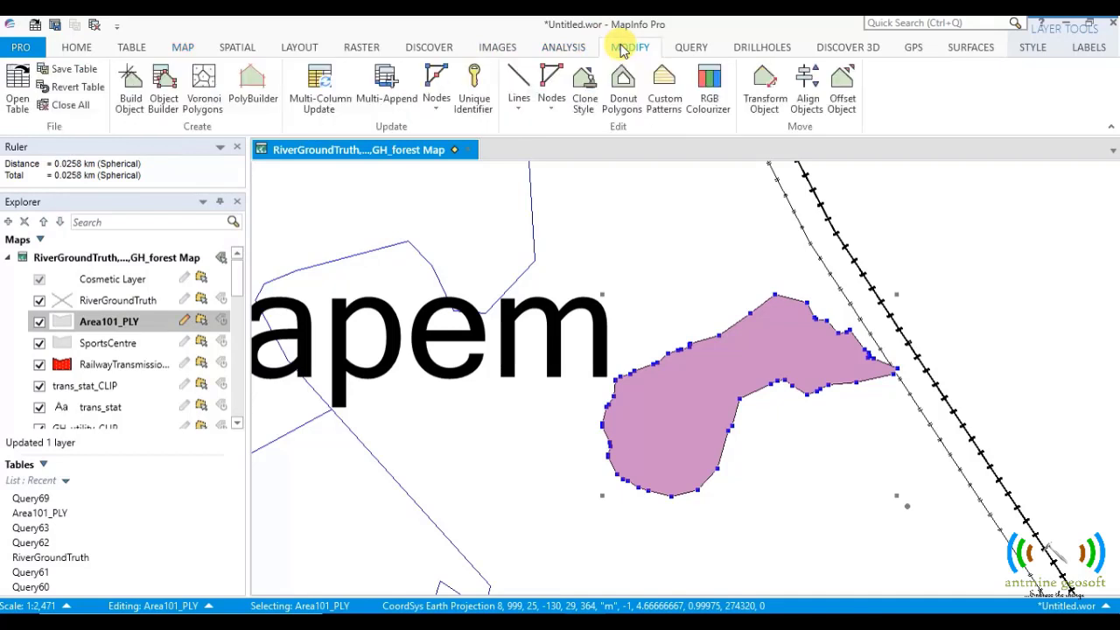
- Open Thin Node Position, choose Thin for scale, then close the dialog
left_click(551, 103)
left_click(547, 191)
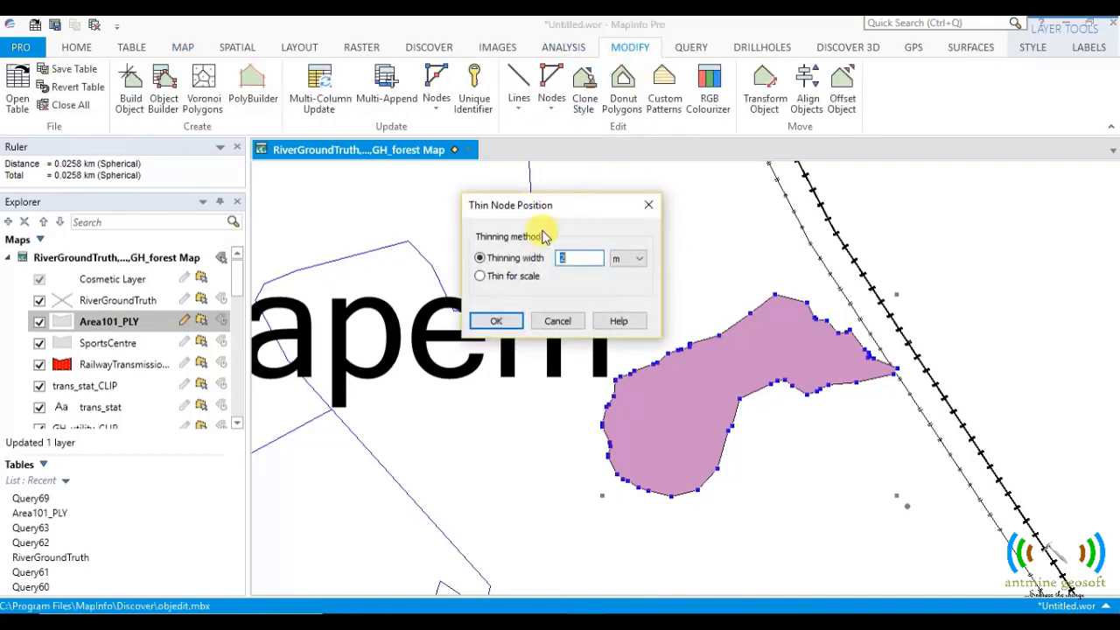
left_click(506, 277)
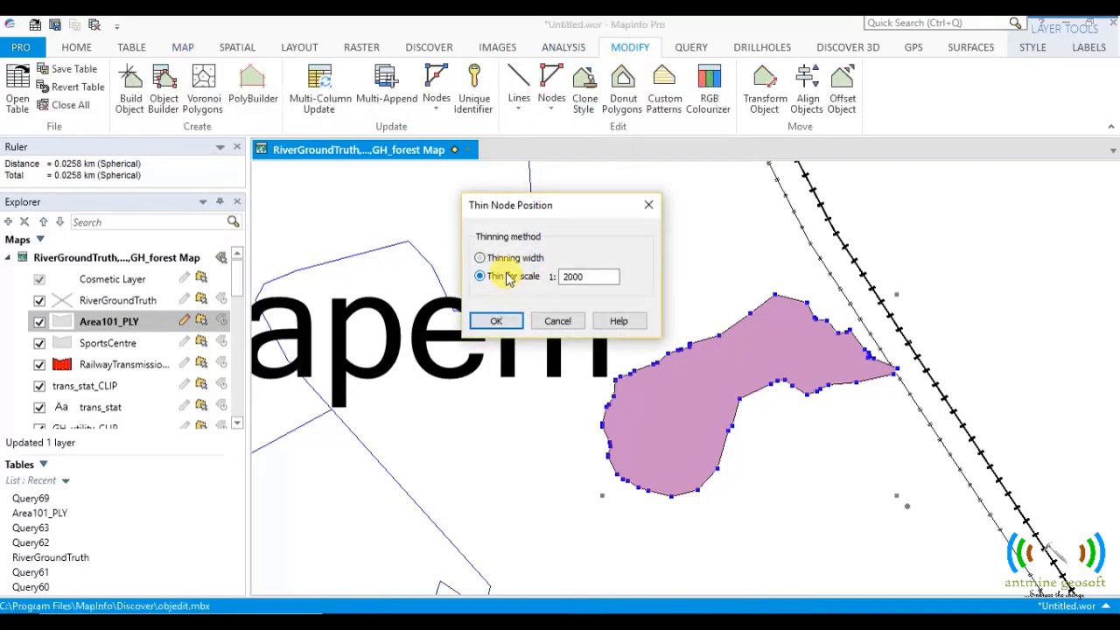
double_click(582, 278)
left_click(583, 280)
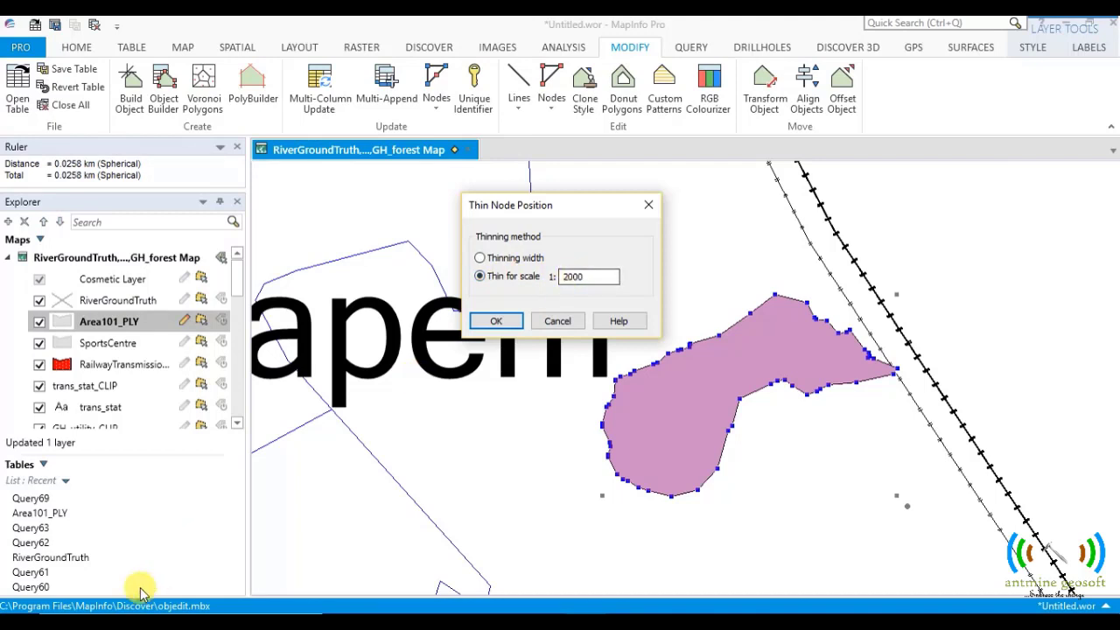
left_click(645, 206)
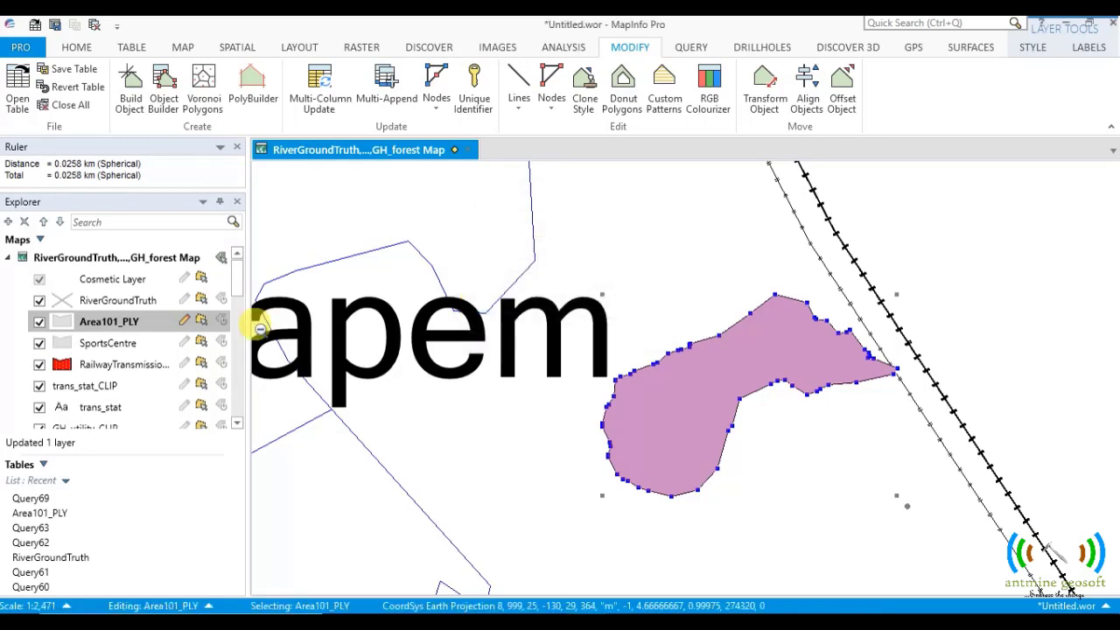
- Reopen Thin Node Position, clear the width, and start entering the 1:2471 scale
left_click(542, 102)
left_click(556, 210)
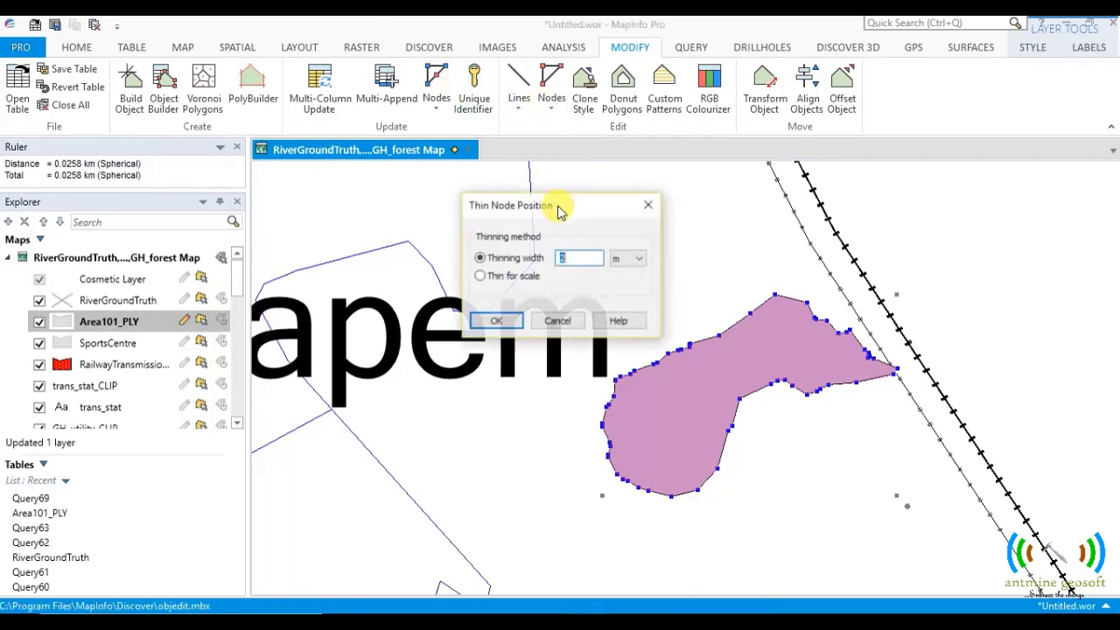
type("2")
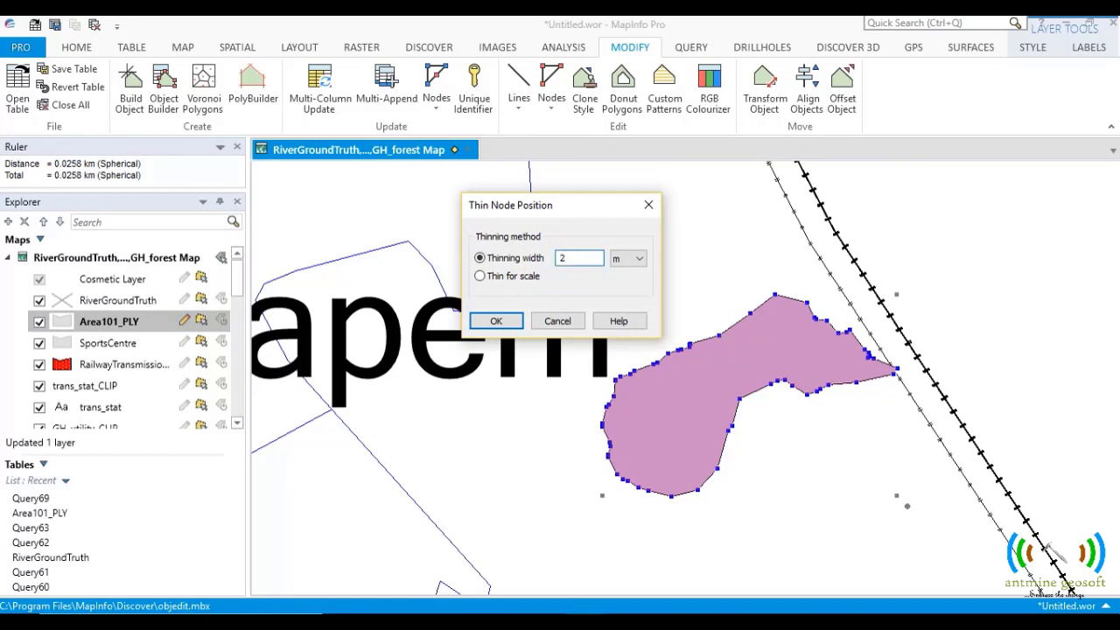
double_click(569, 254)
key("BackSpace")
left_click(523, 278)
double_click(588, 278)
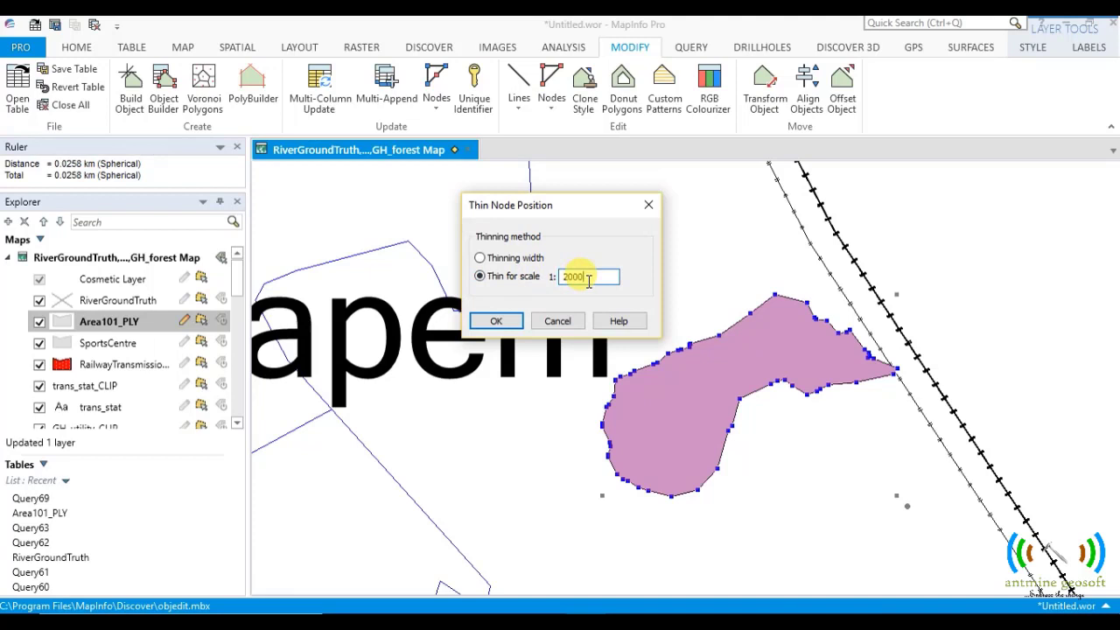
type("2471")
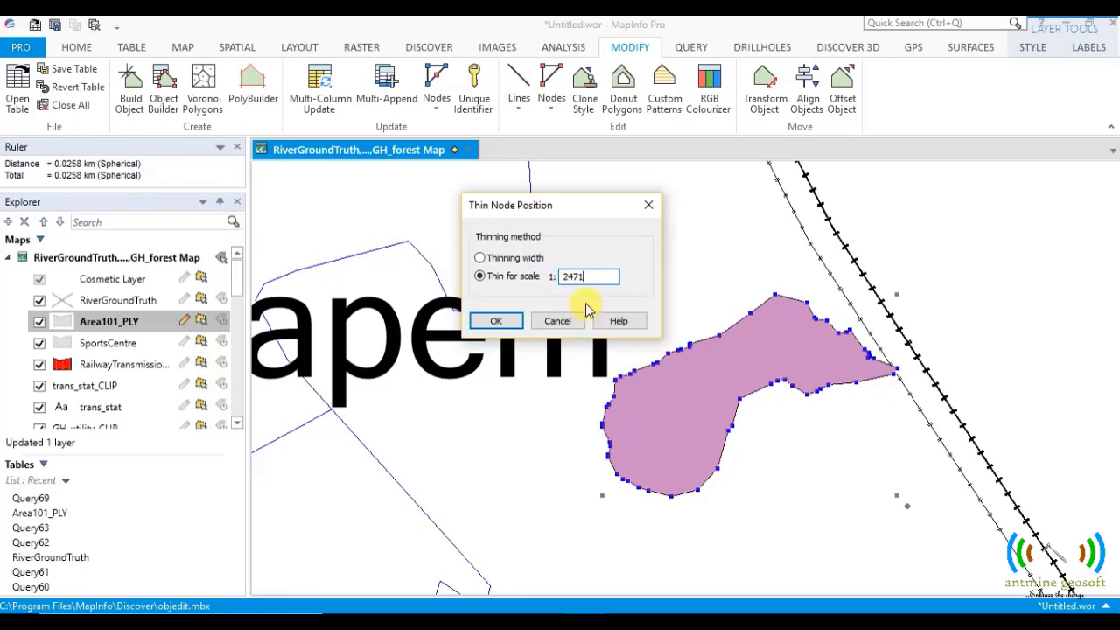
double_click(575, 279)
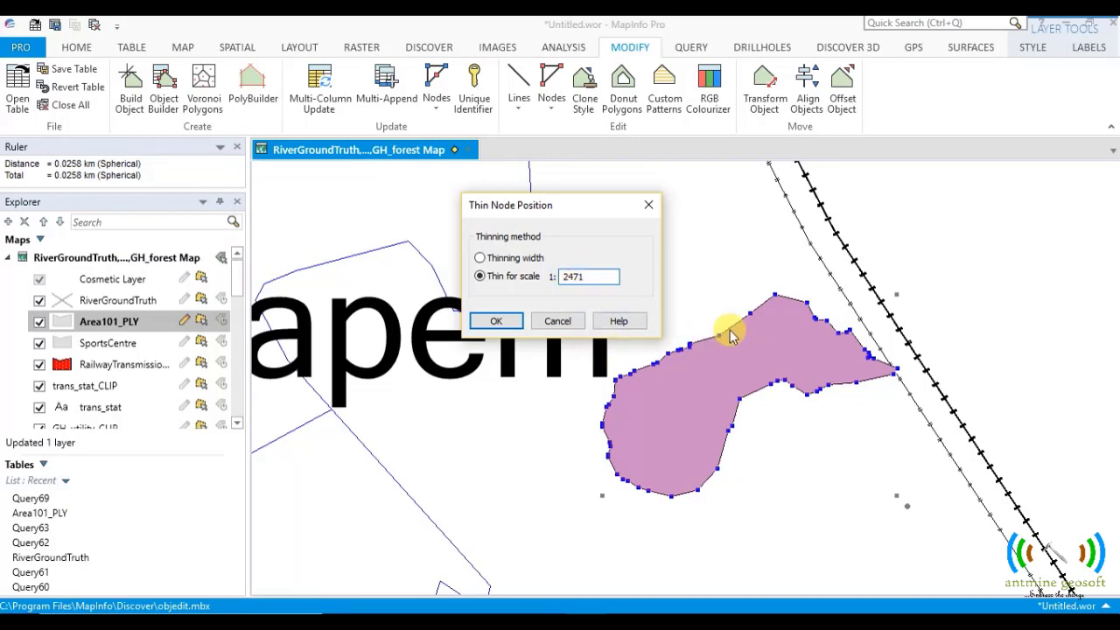
left_click(516, 287)
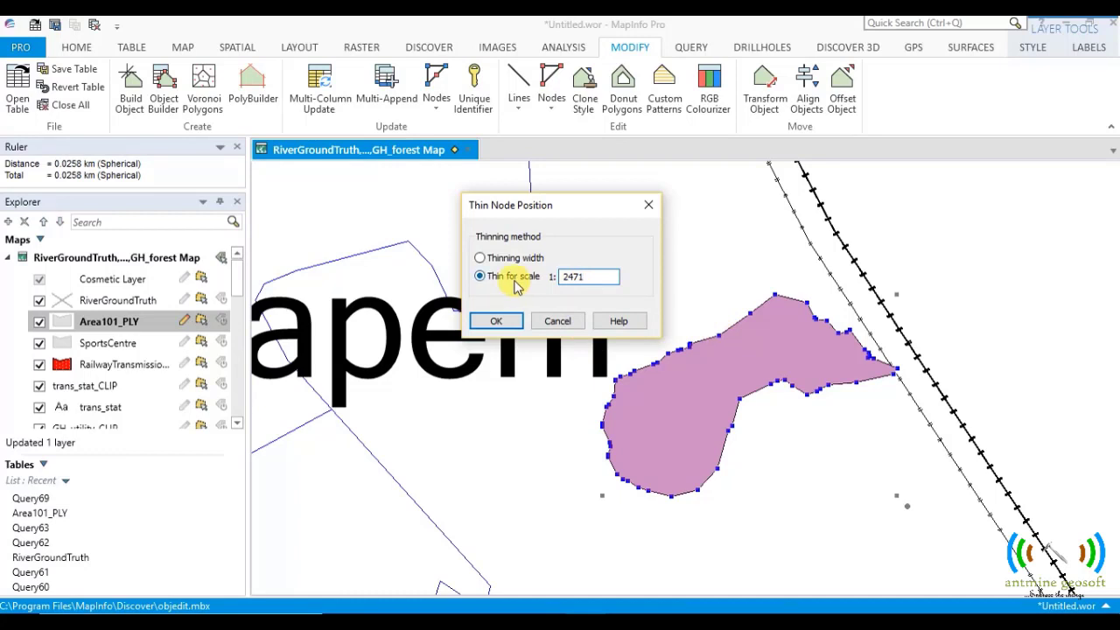
double_click(575, 277)
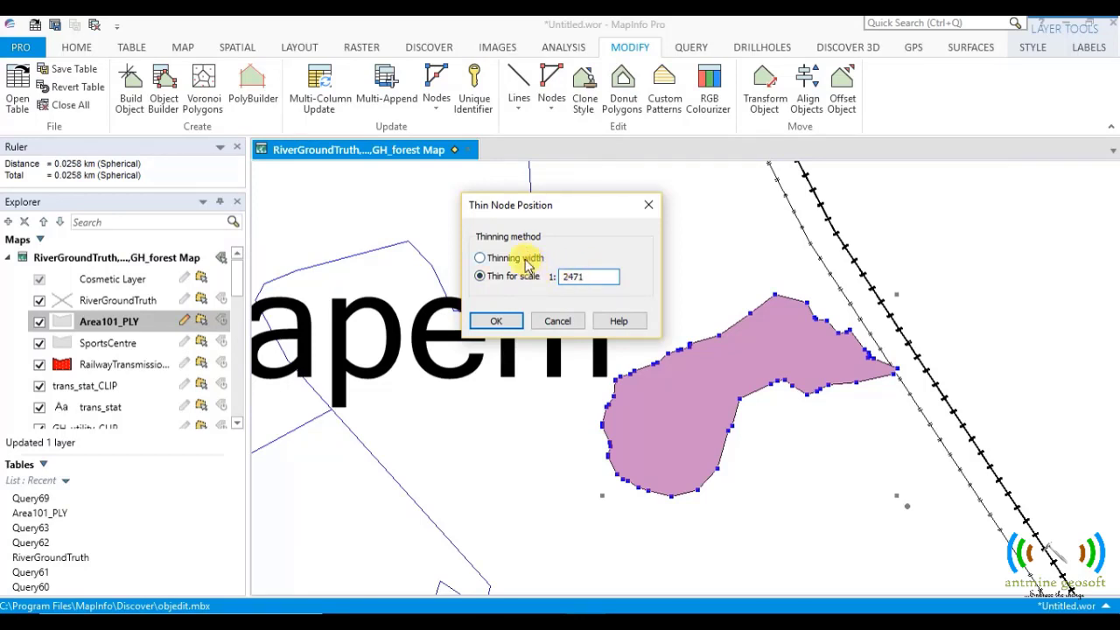
double_click(571, 278)
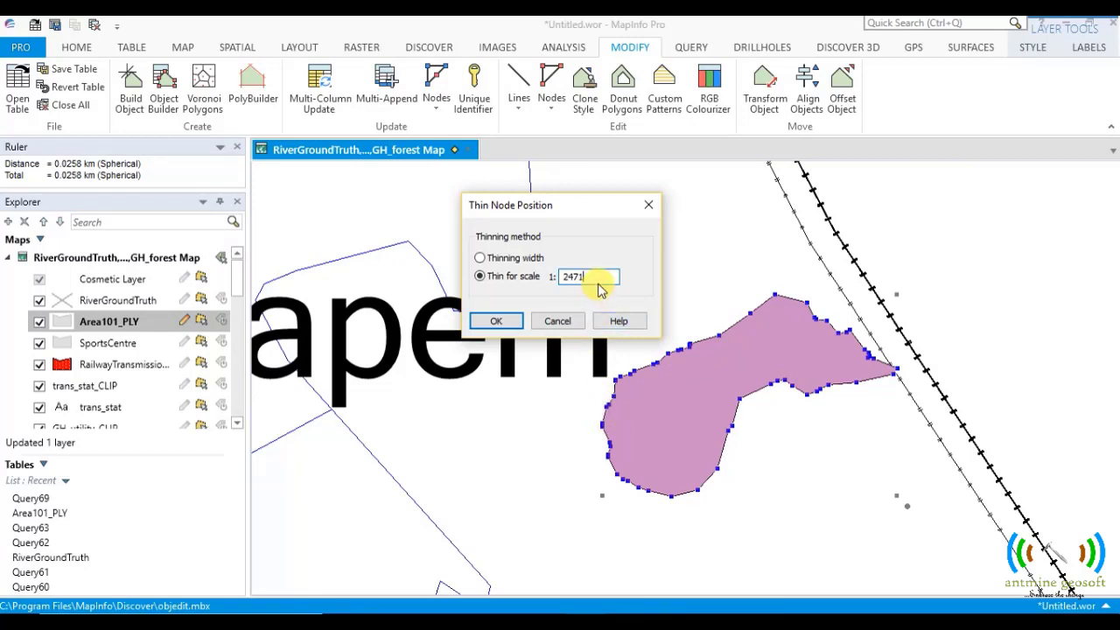
left_click(532, 259)
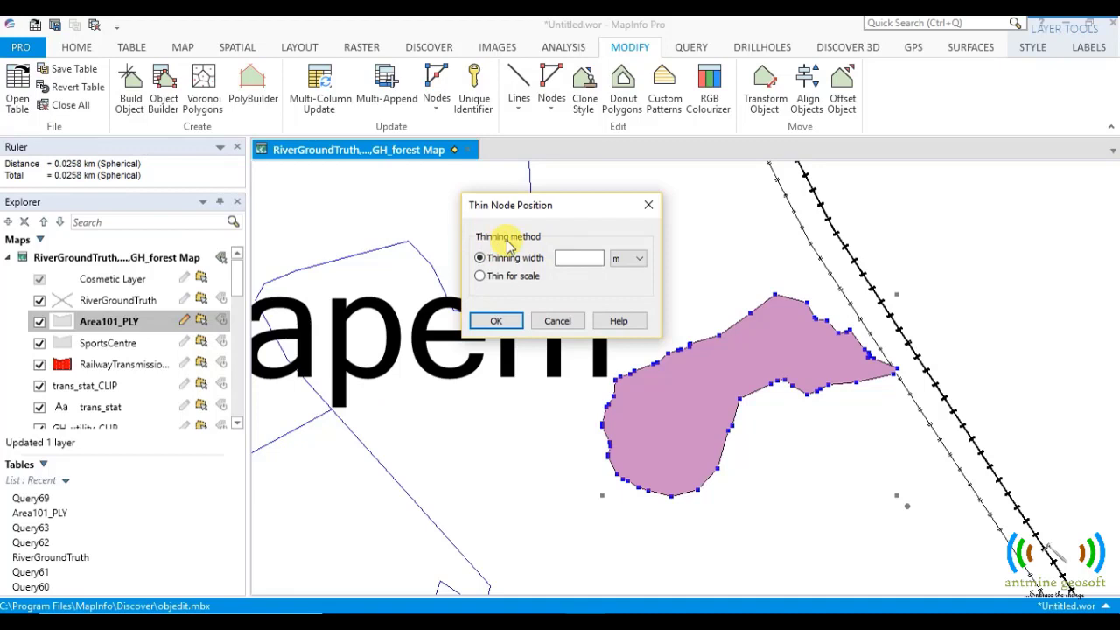
left_click(502, 280)
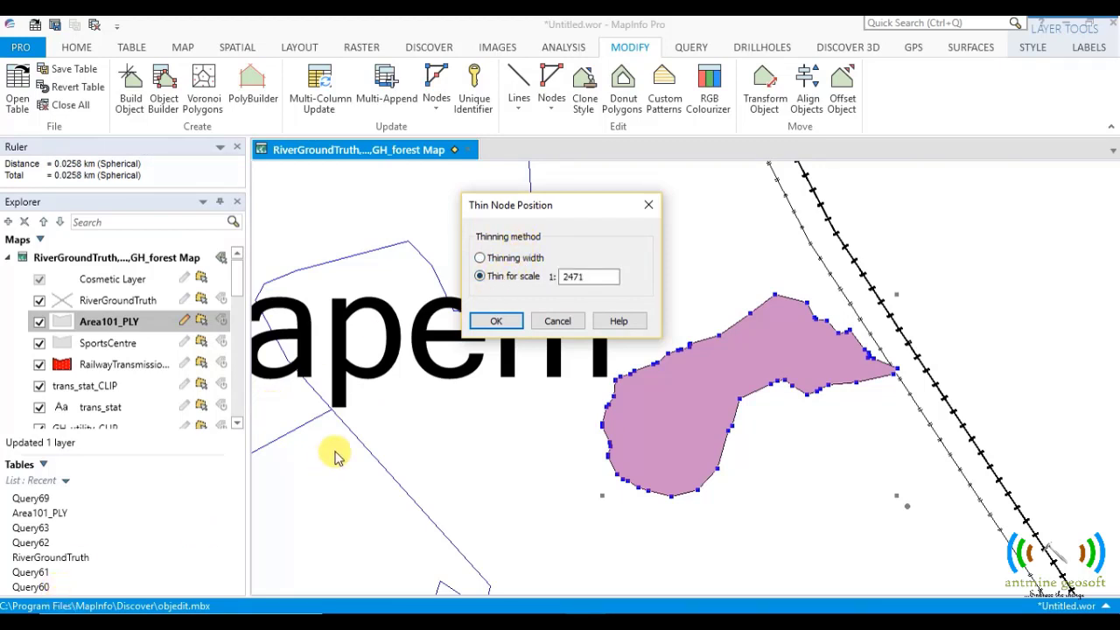
double_click(587, 276)
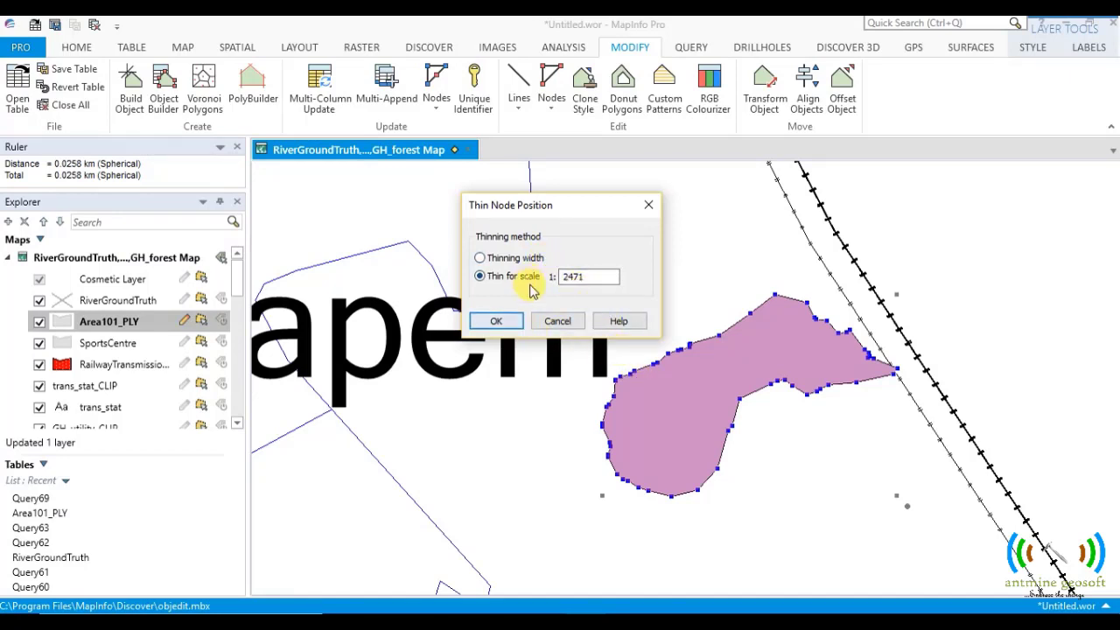
- Apply the 1:2471 thinning and confirm the result of 60 to 25 nodes
left_click(496, 321)
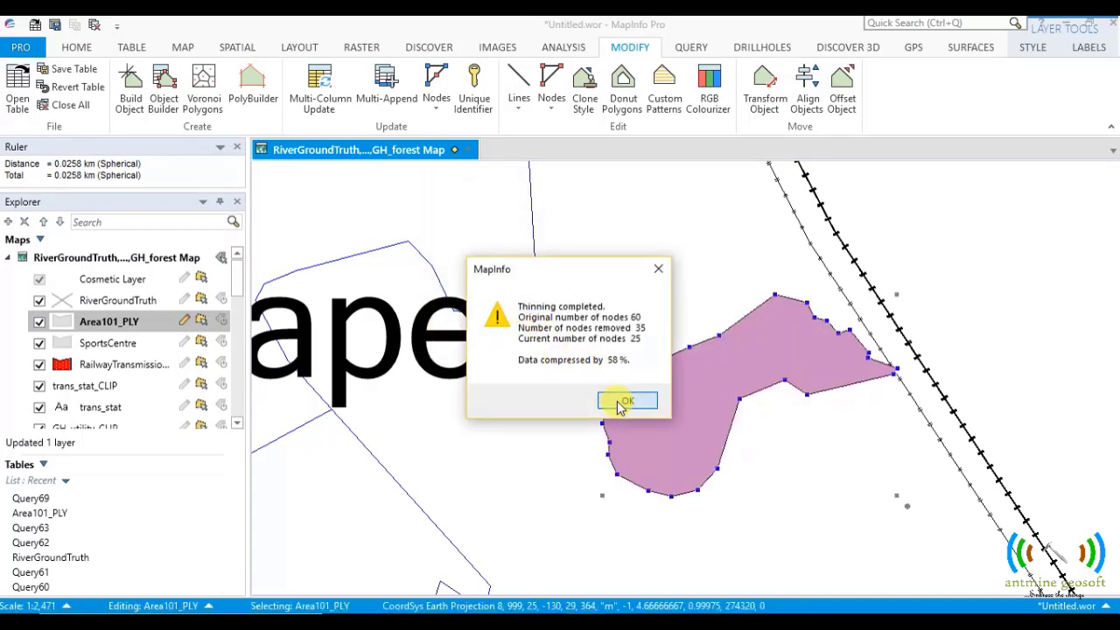
left_click(644, 401)
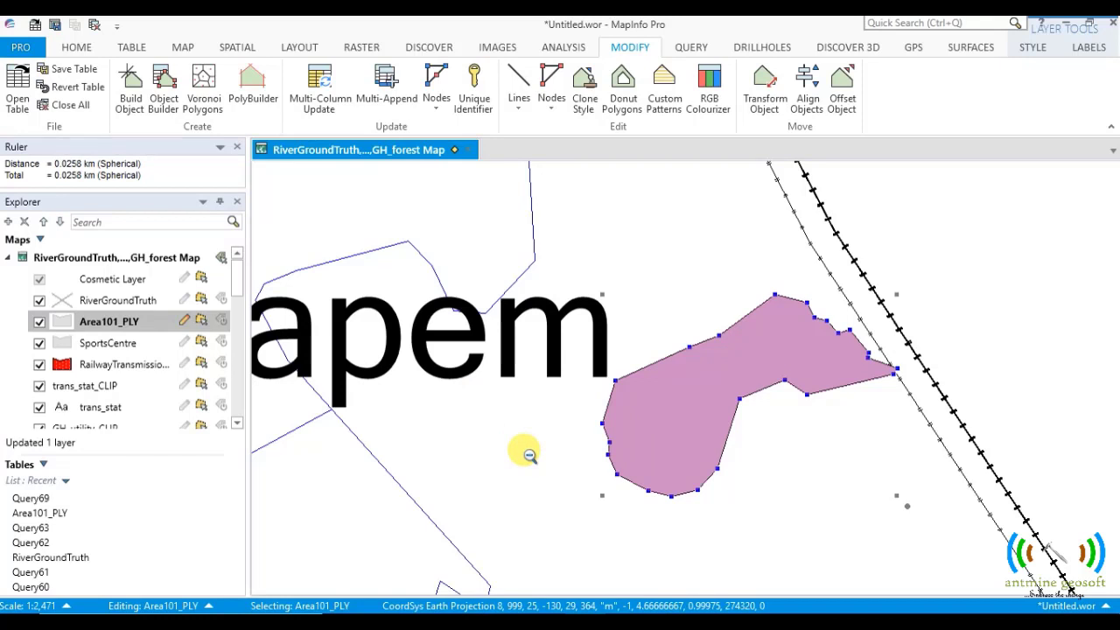
mouse_move(1072, 593)
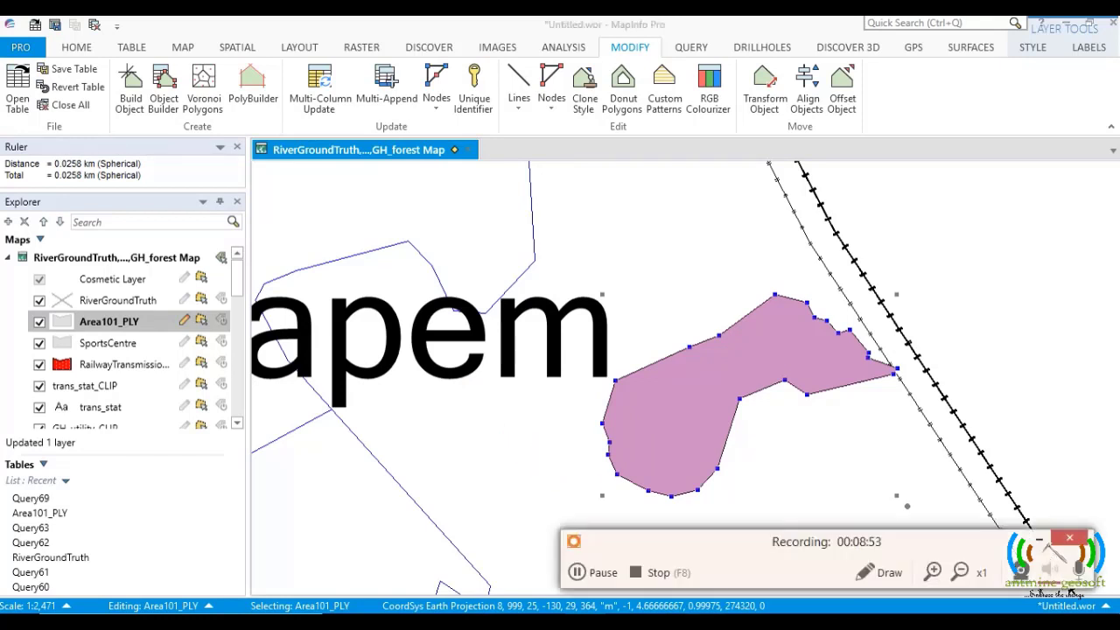